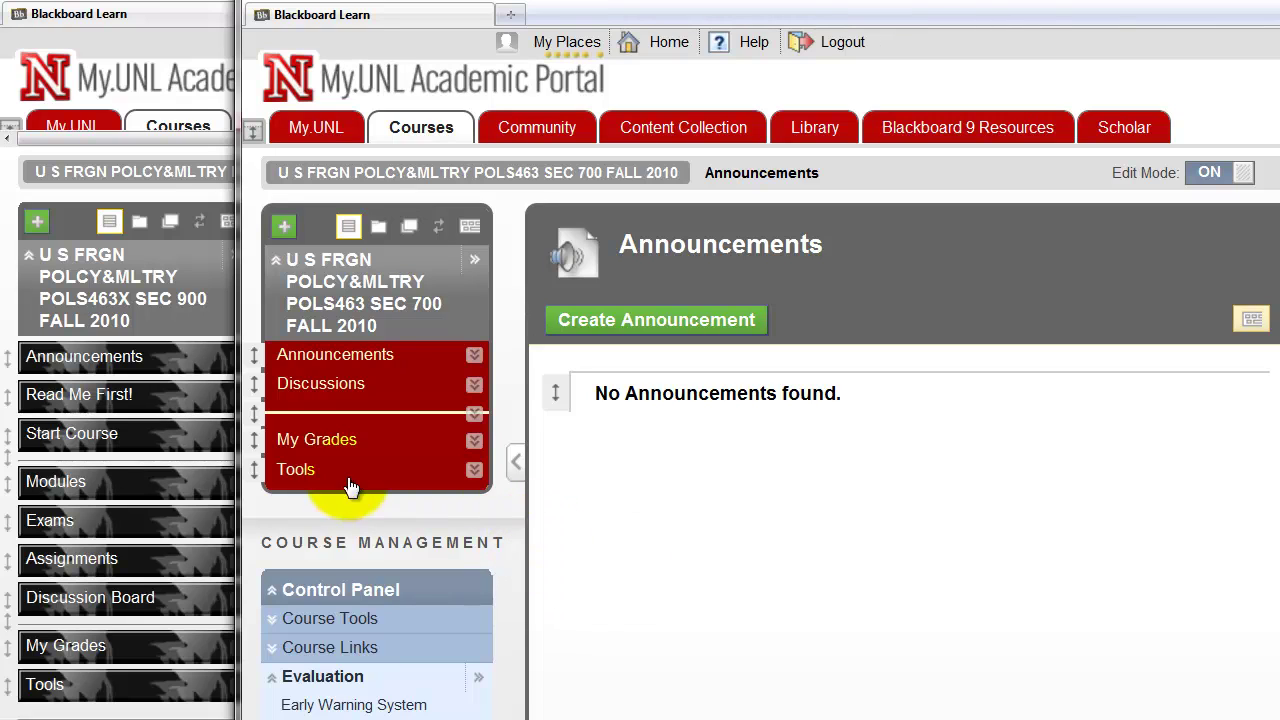
# Start a new export from the Export/Archive Course page of the POLS463X SEC 900 course
pyautogui.click(96, 146)
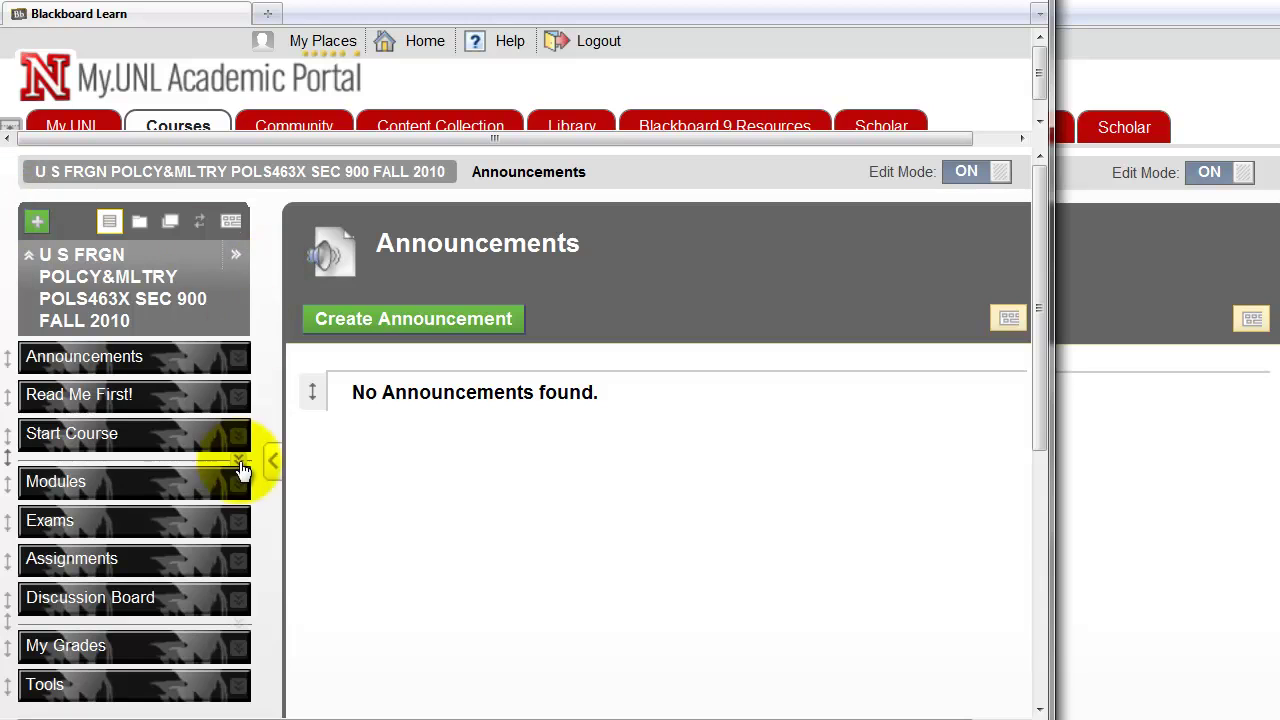
pyautogui.scroll(-4, 273, 421)
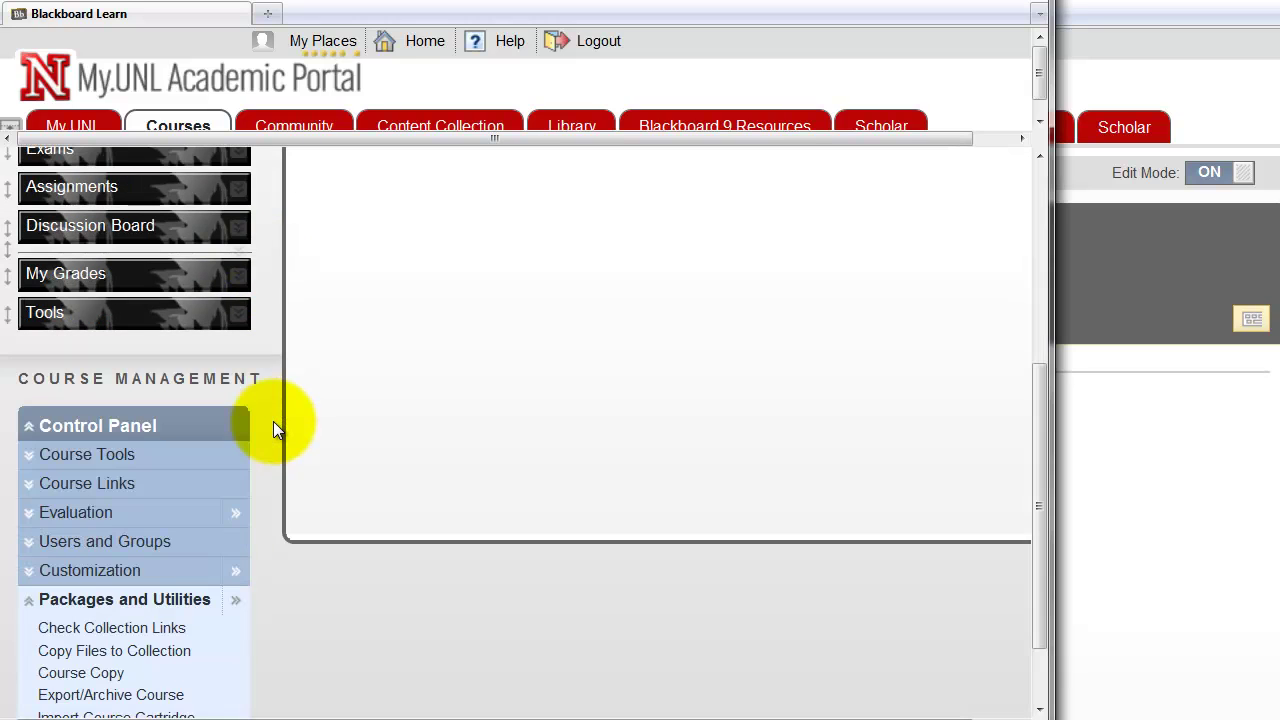
pyautogui.click(177, 599)
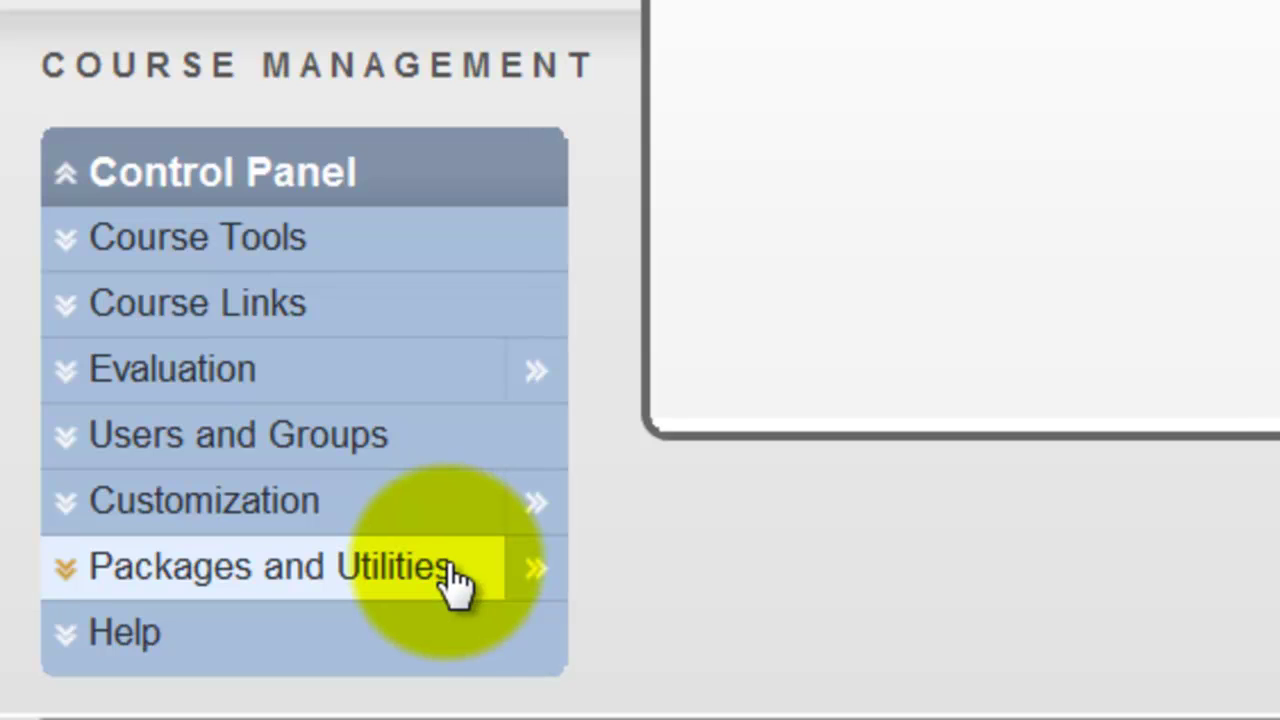
pyautogui.click(452, 578)
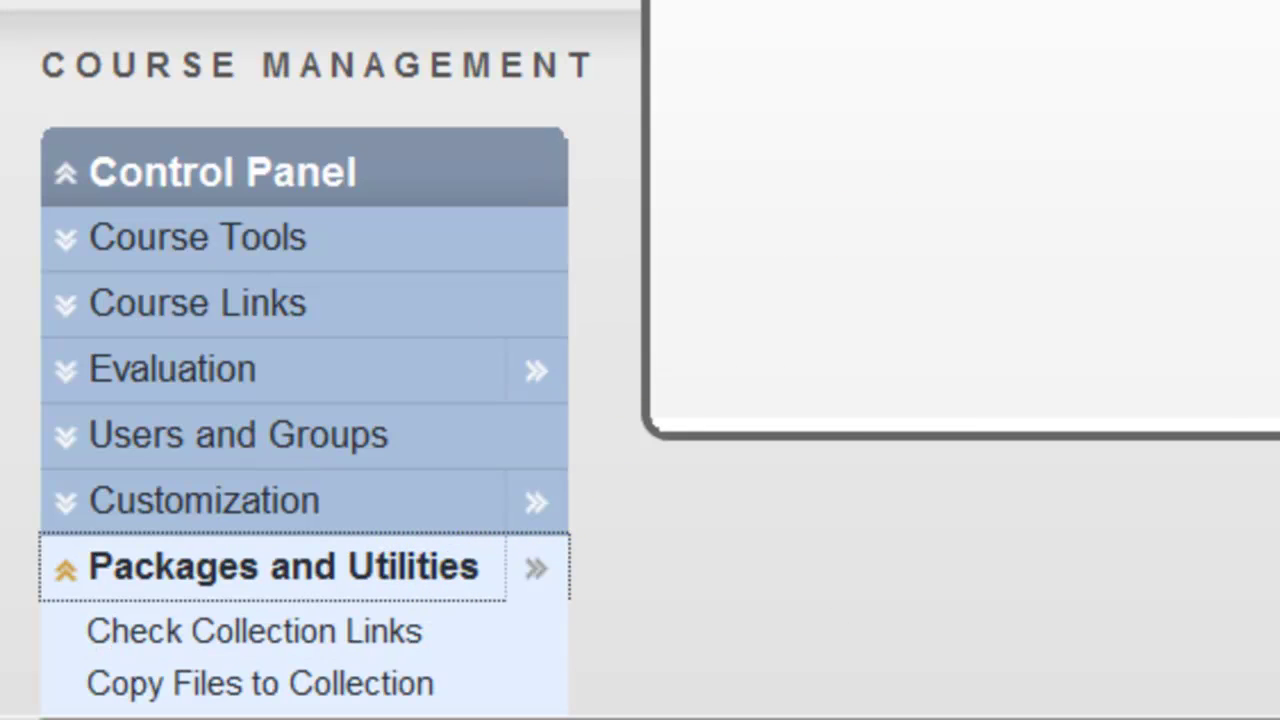
pyautogui.scroll(-3, 640, 400)
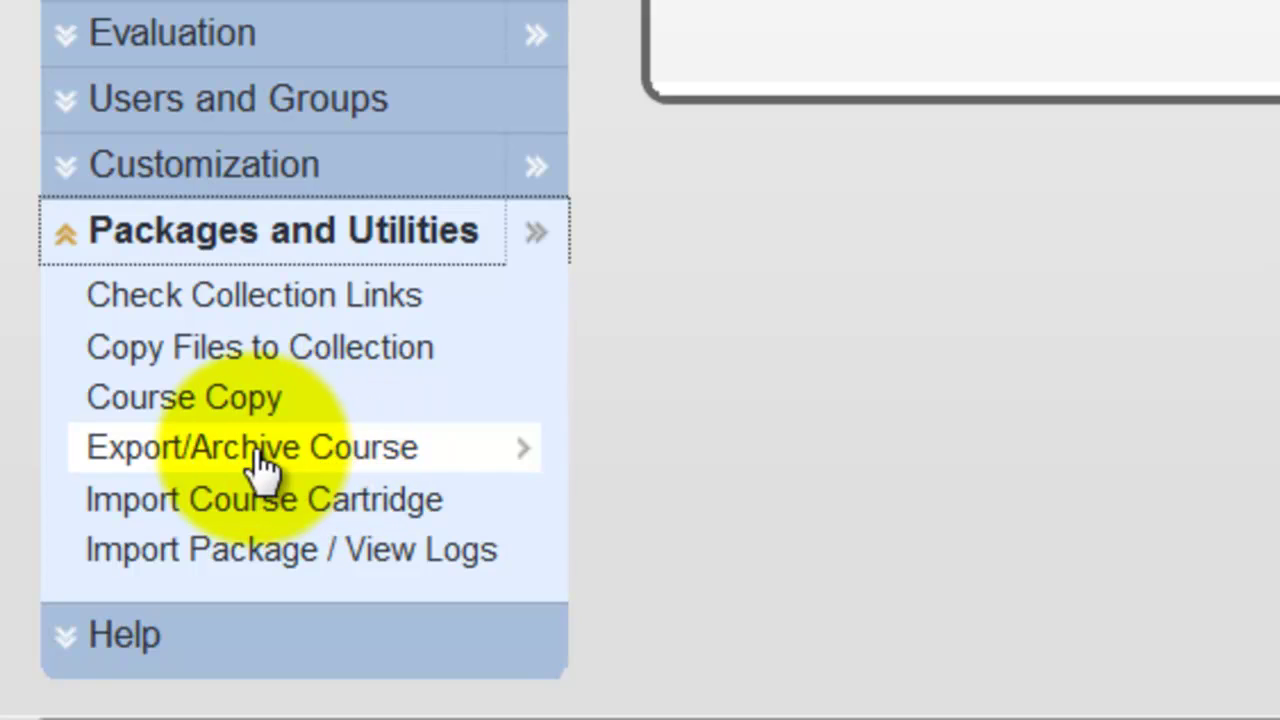
pyautogui.click(440, 478)
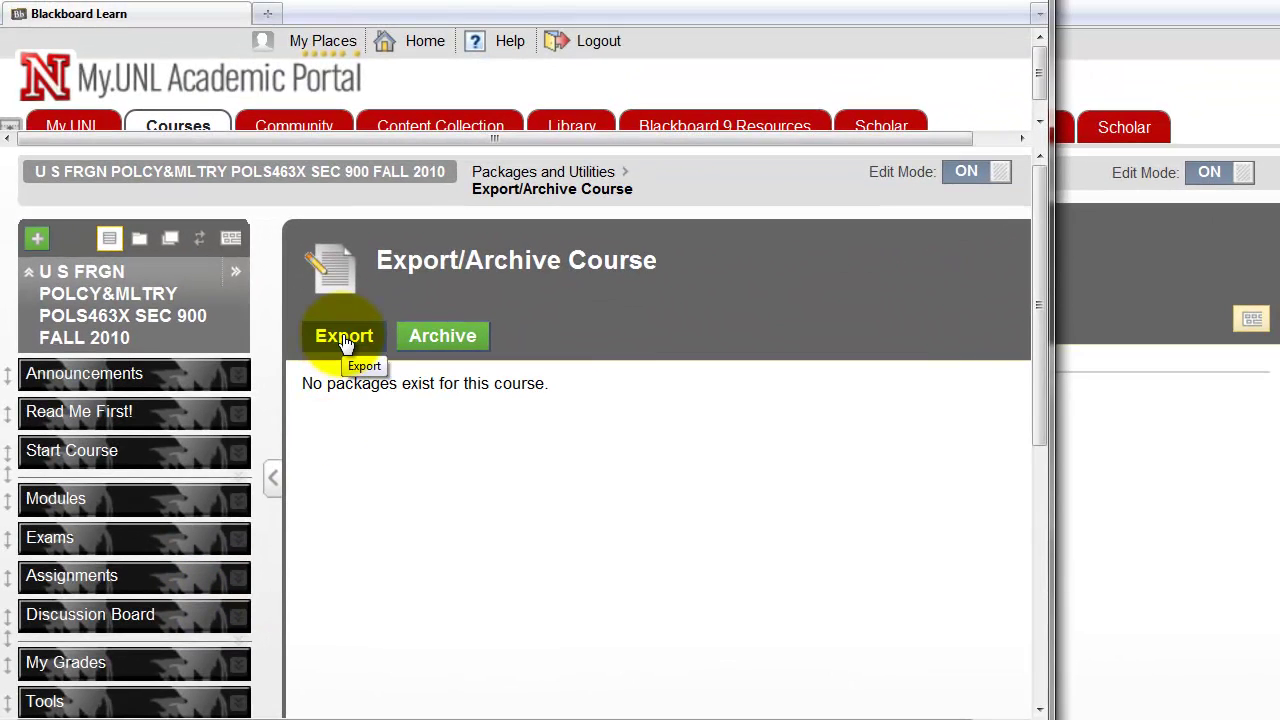
pyautogui.click(343, 342)
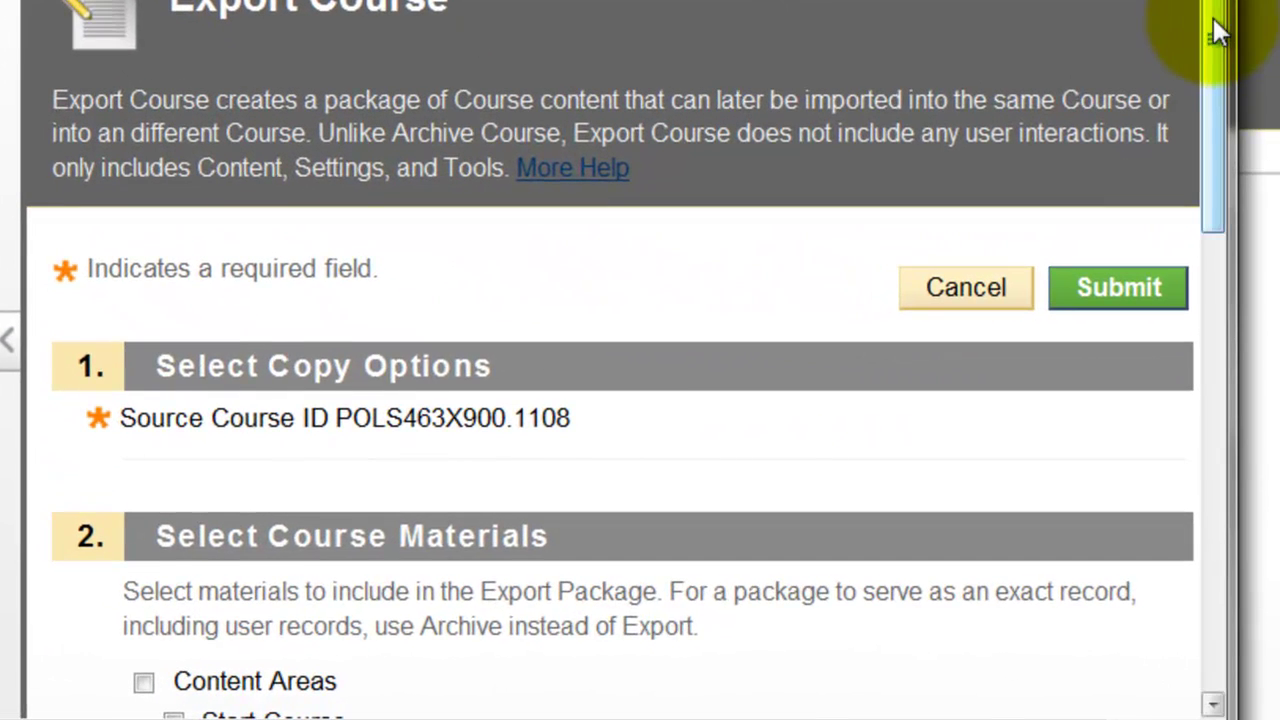
# Include all Content Areas, the Discussion Board and Settings in the export package and submit the export
pyautogui.moveTo(1213, 20); pyautogui.dragTo(1176, 352)
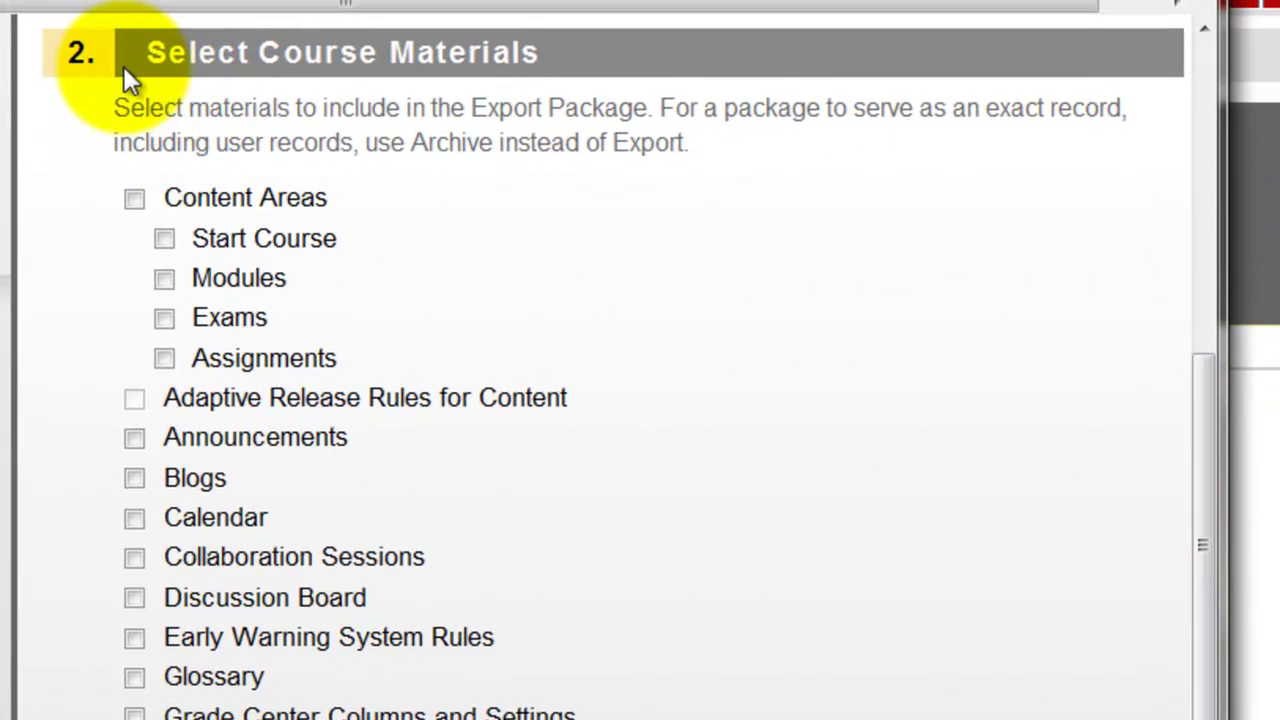
pyautogui.click(134, 201)
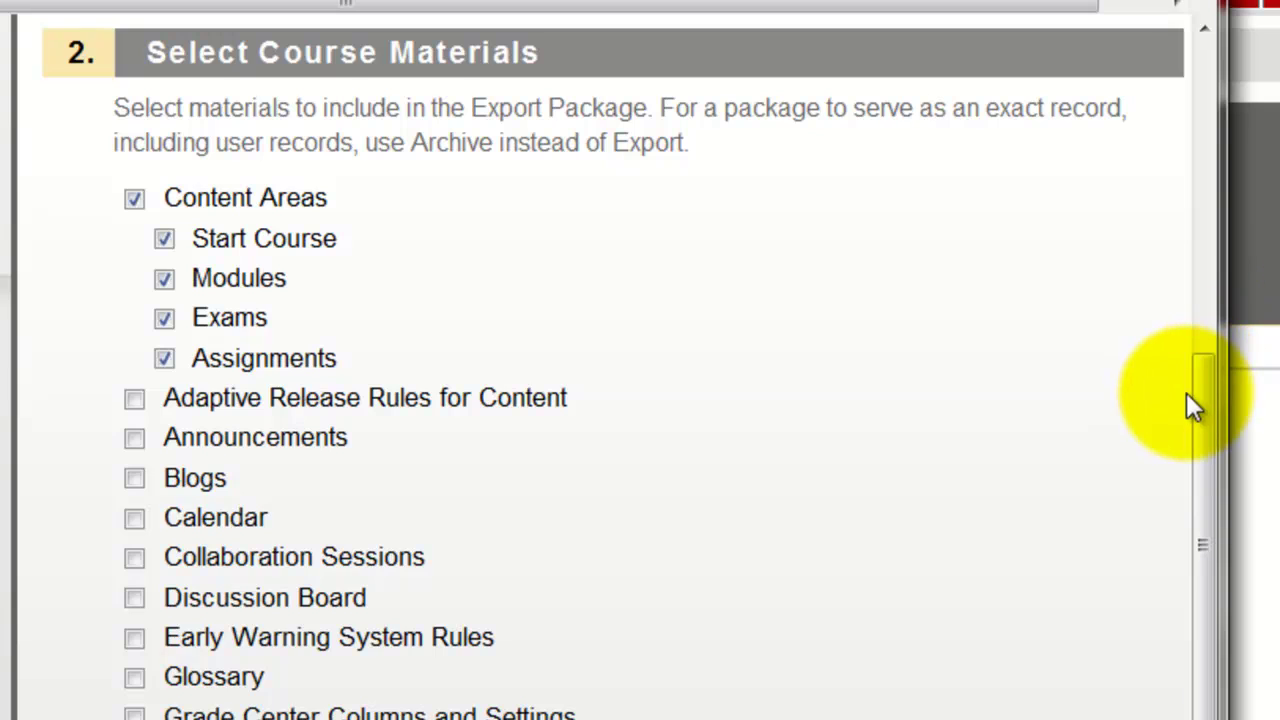
pyautogui.moveTo(1192, 406); pyautogui.dragTo(1186, 480)
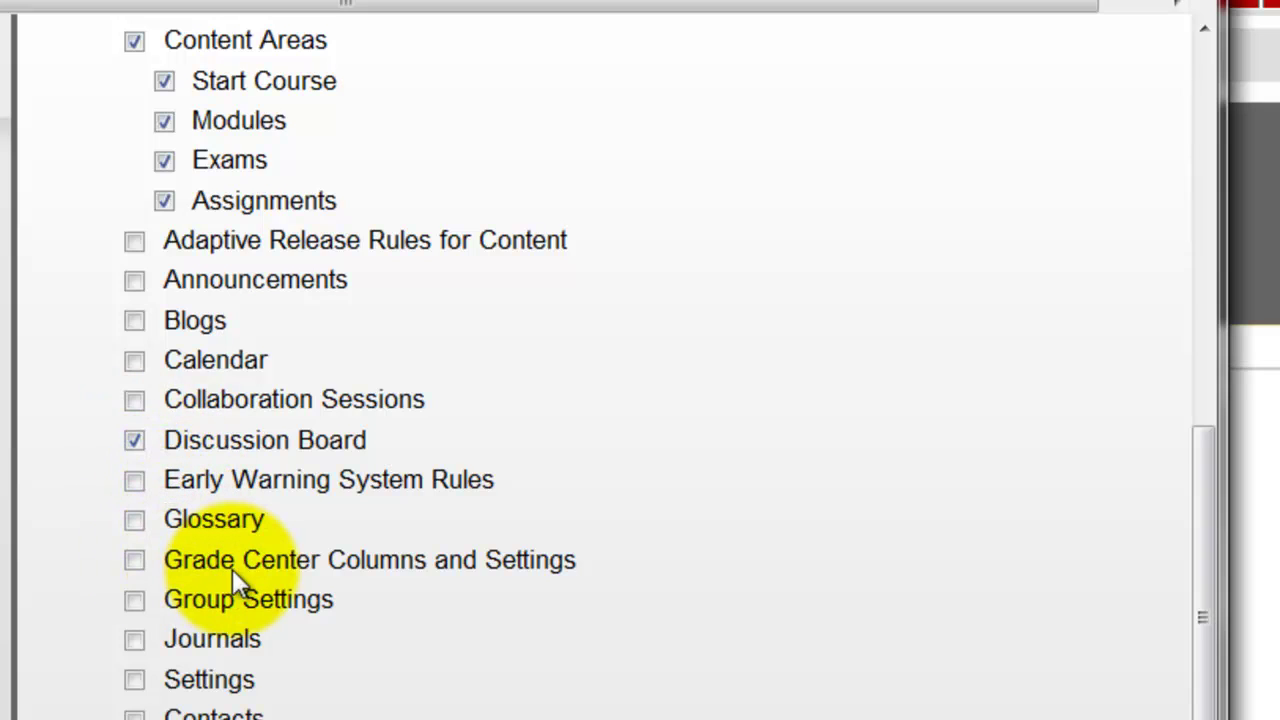
pyautogui.click(137, 679)
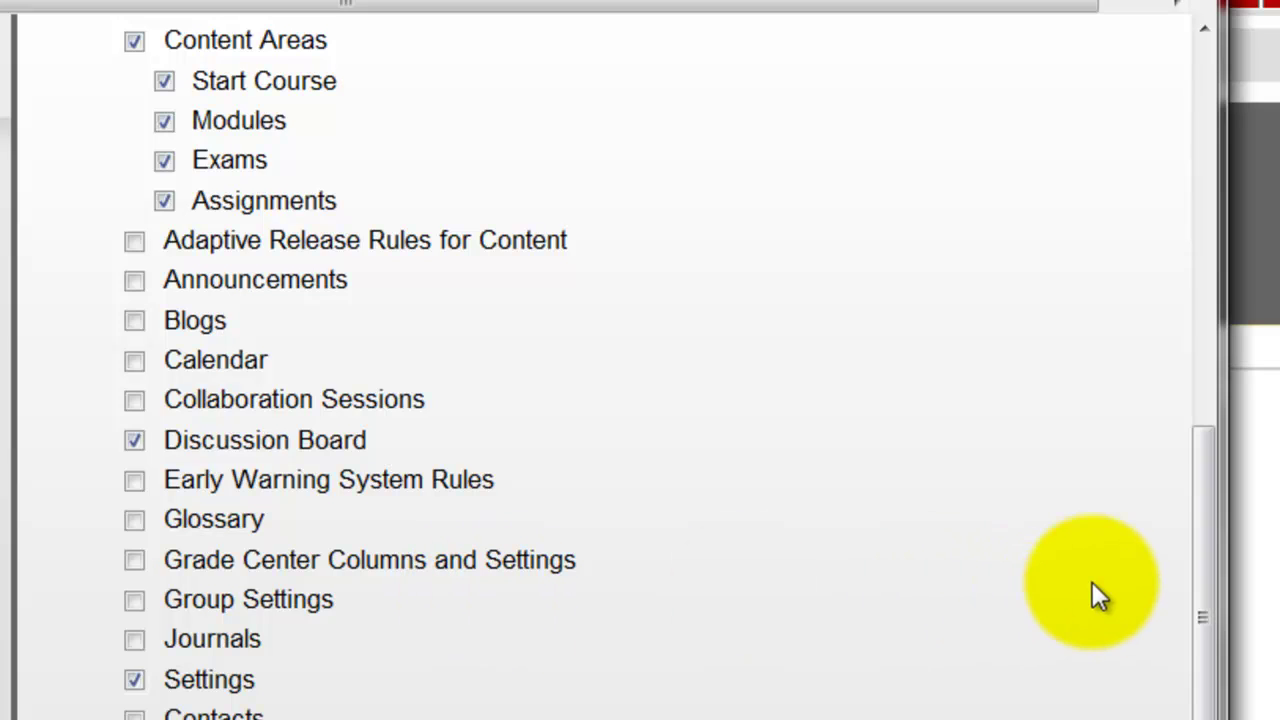
pyautogui.click(1208, 576)
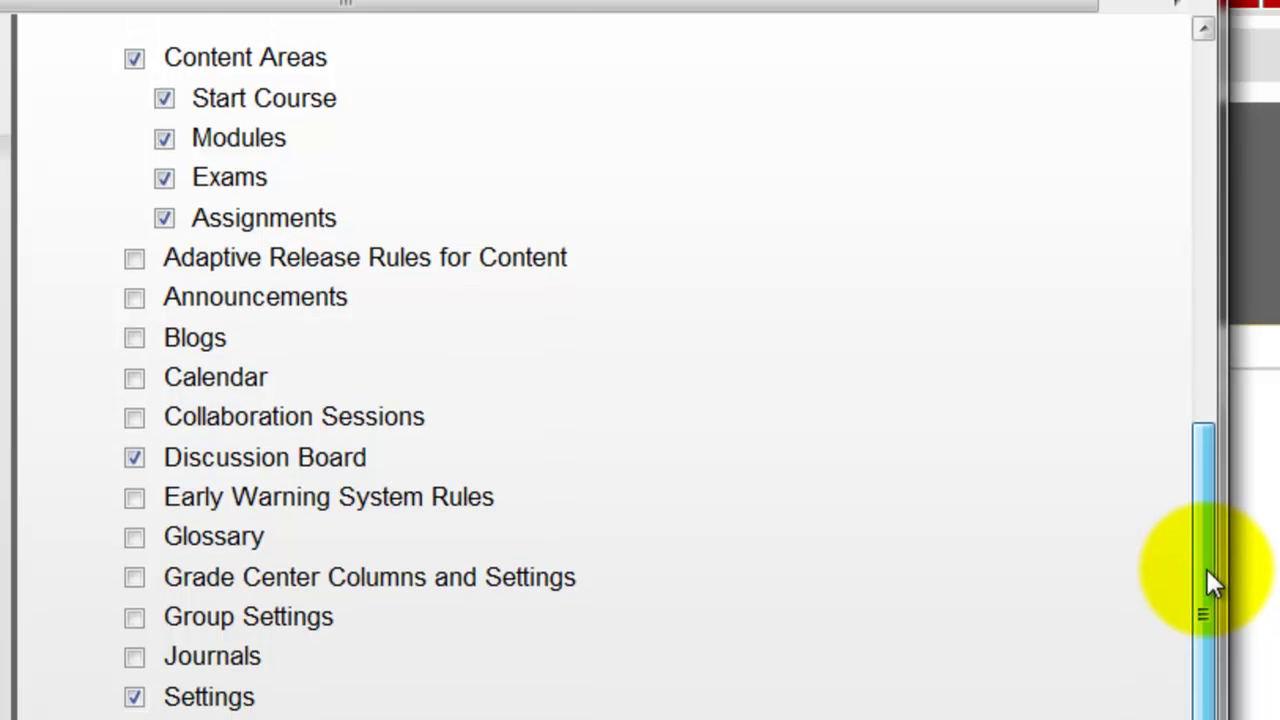
pyautogui.moveTo(1208, 570); pyautogui.dragTo(1266, 240)
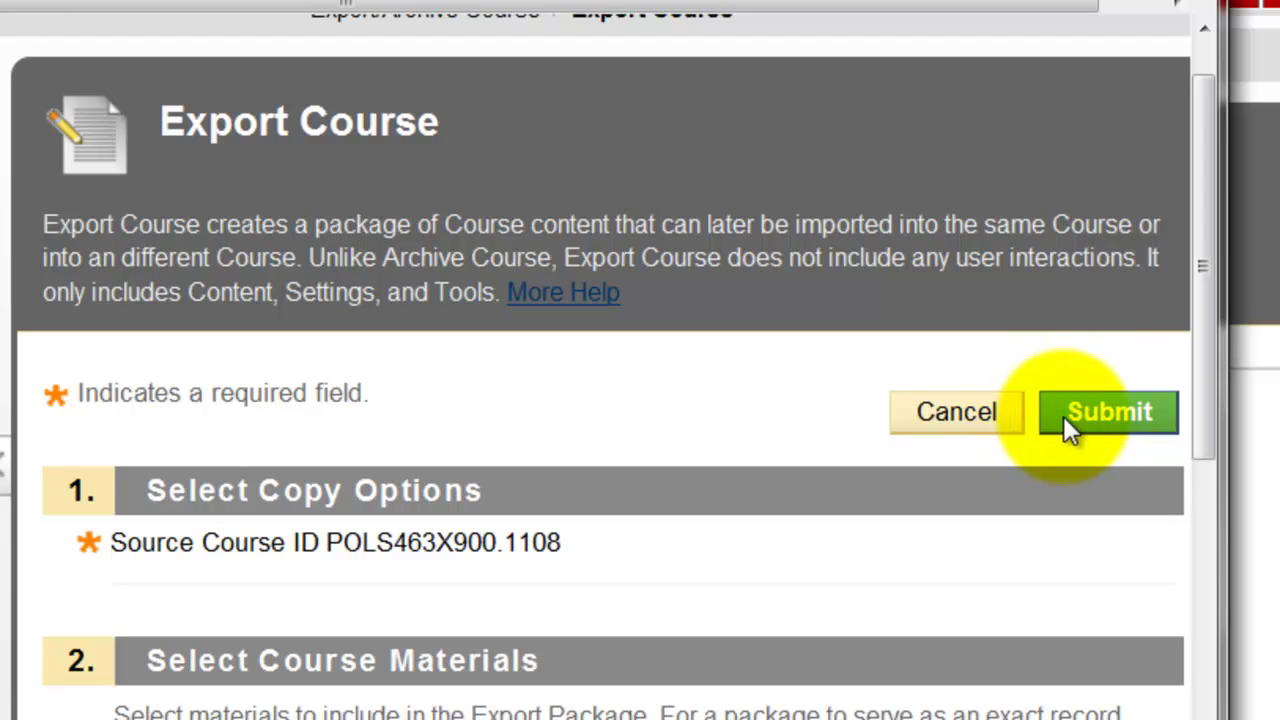
pyautogui.click(1109, 414)
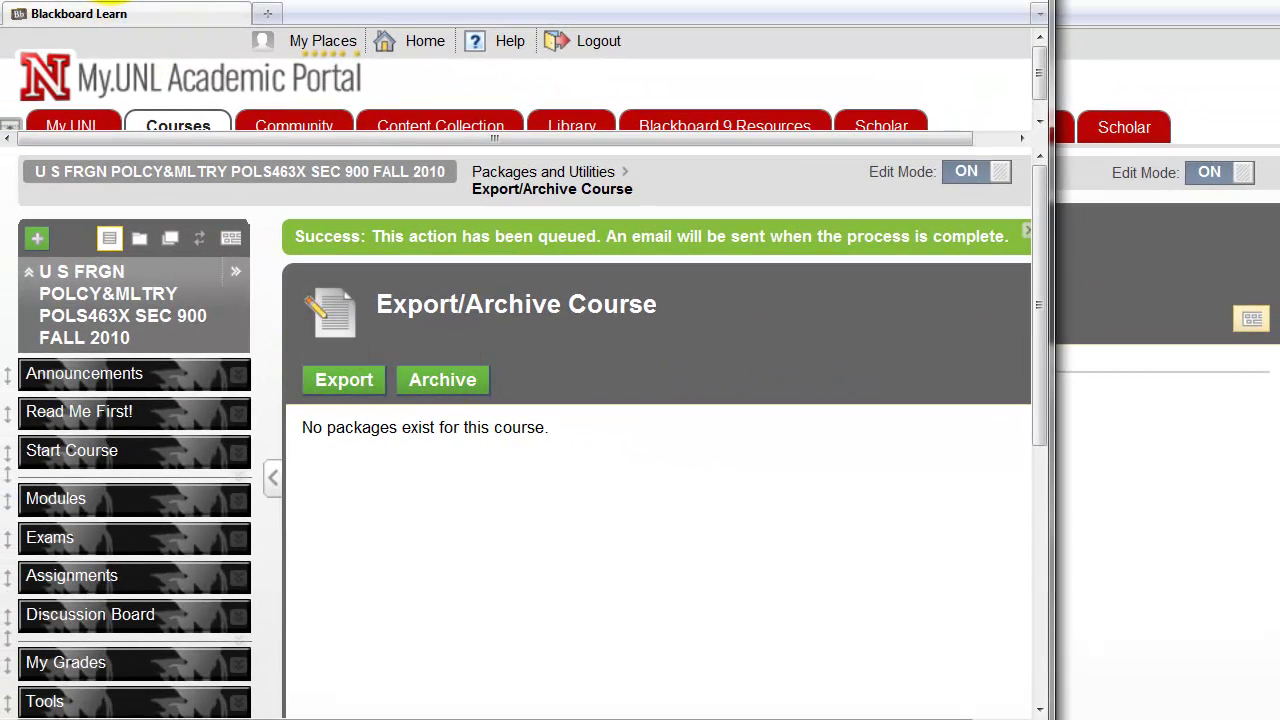
# Reload the POLS463X SEC 900 course and reopen its Export/Archive Course page
pyautogui.press('F5')
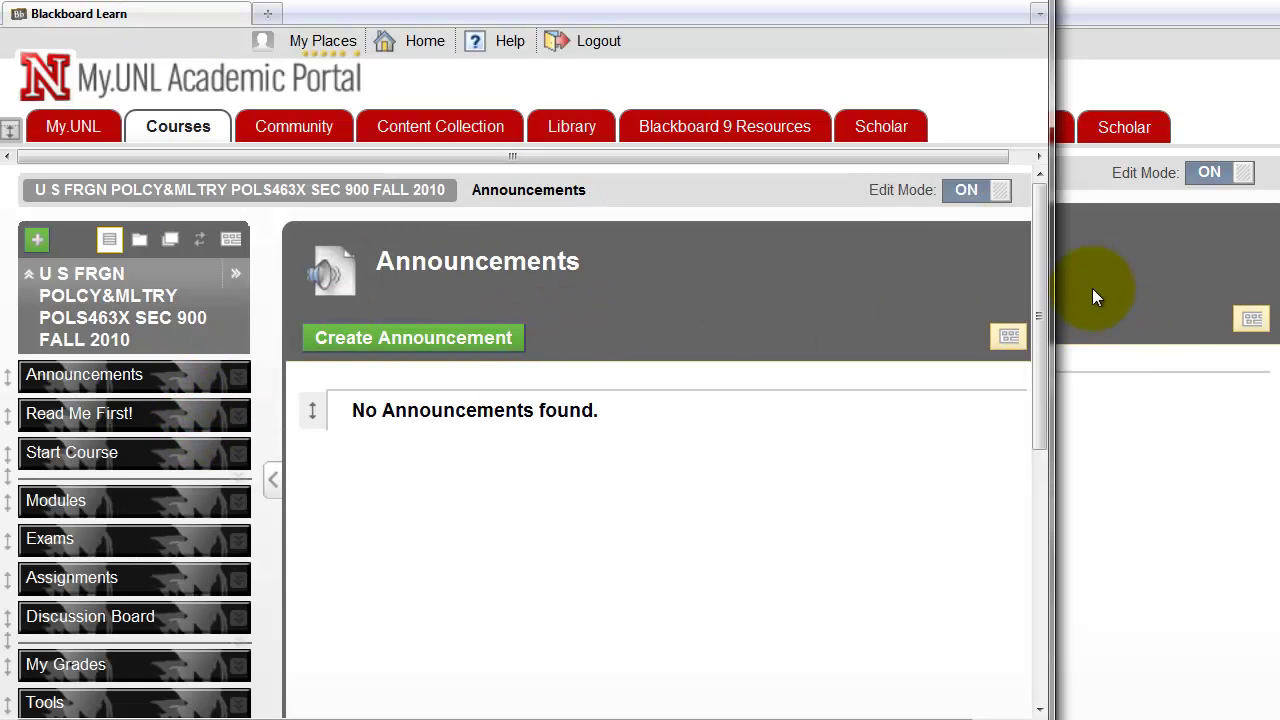
pyautogui.moveTo(1044, 242); pyautogui.dragTo(1000, 549)
pyautogui.click(209, 601)
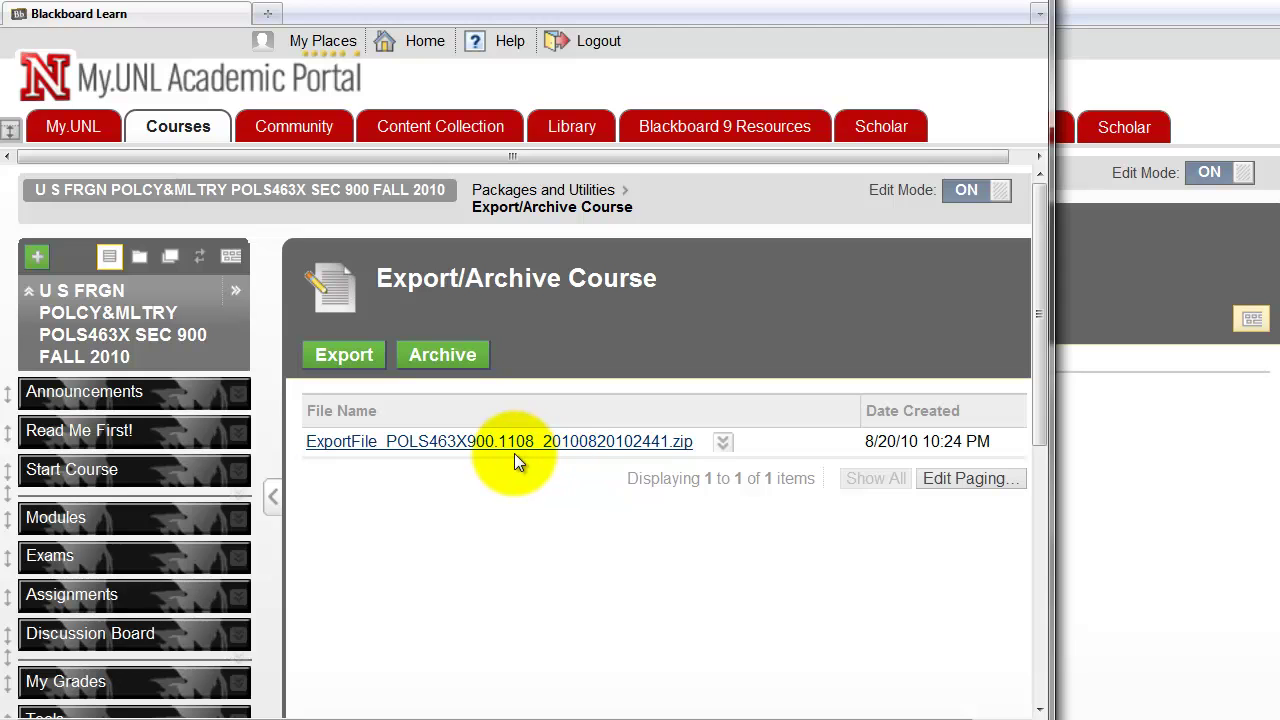
# Save the package ExportFile_POLS463X900.1108_20100820102441.zip to the computer and close the downloads list
pyautogui.click(535, 455)
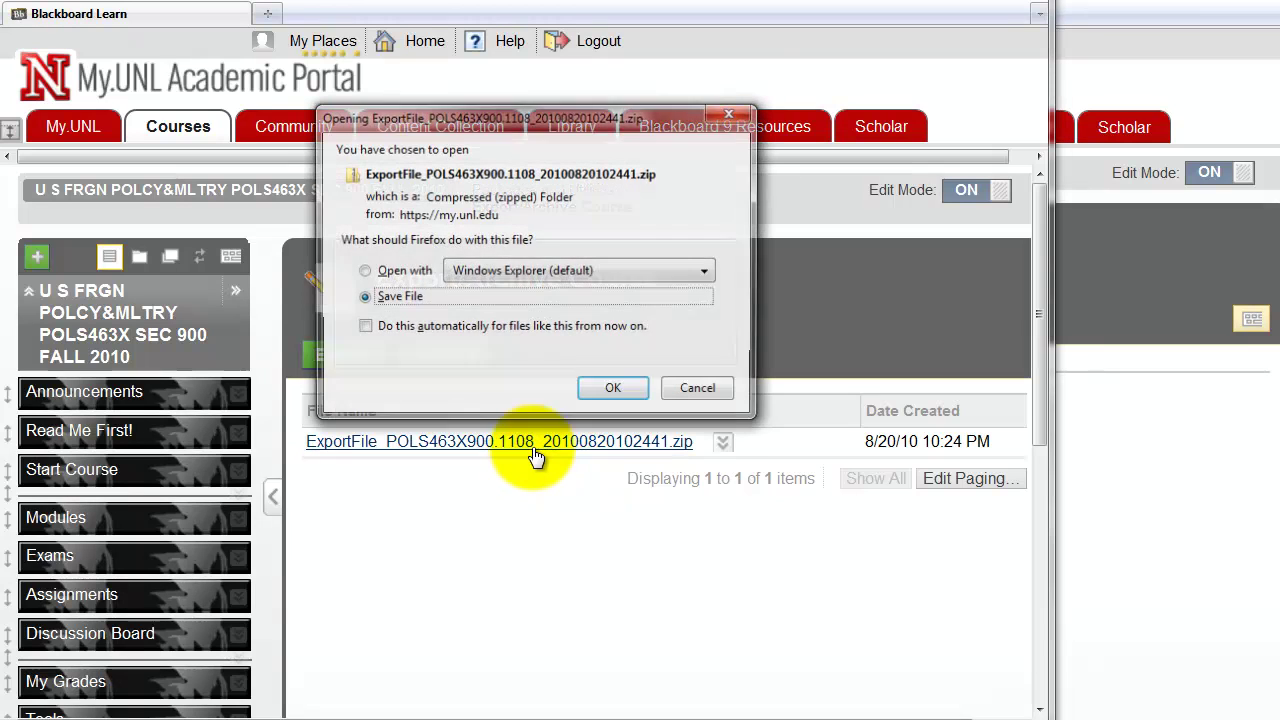
pyautogui.click(617, 391)
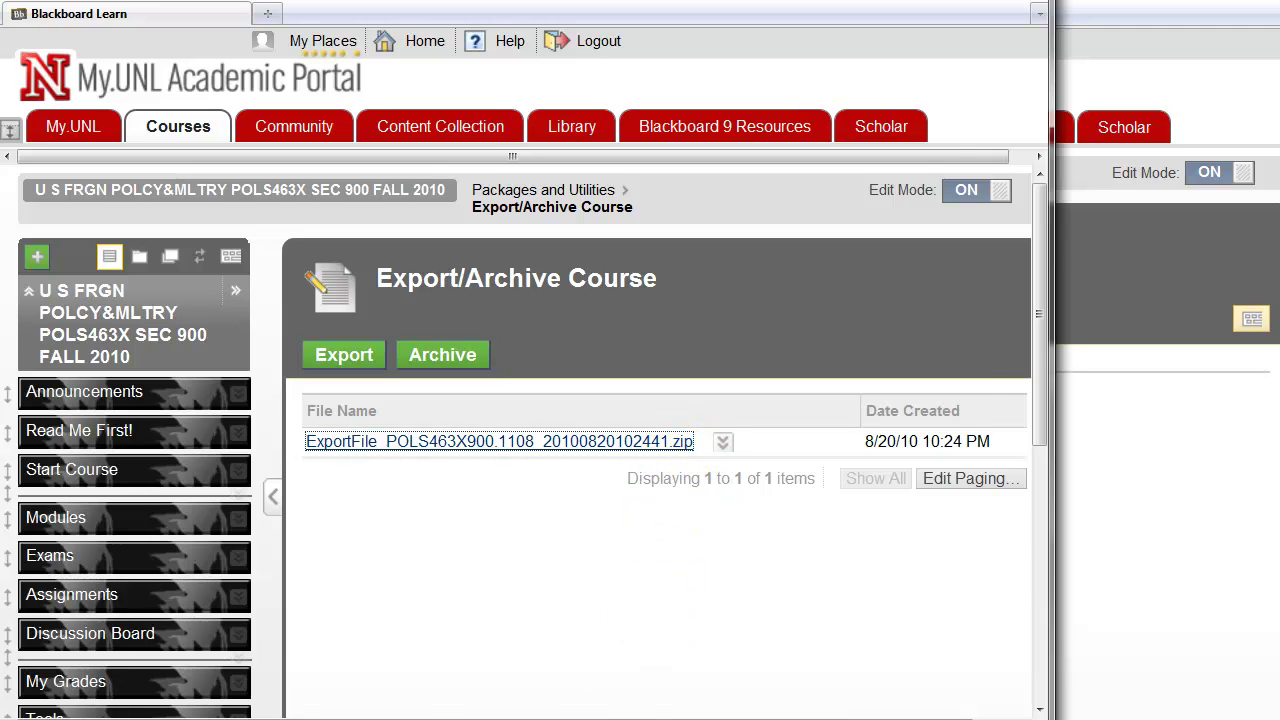
pyautogui.click(578, 418)
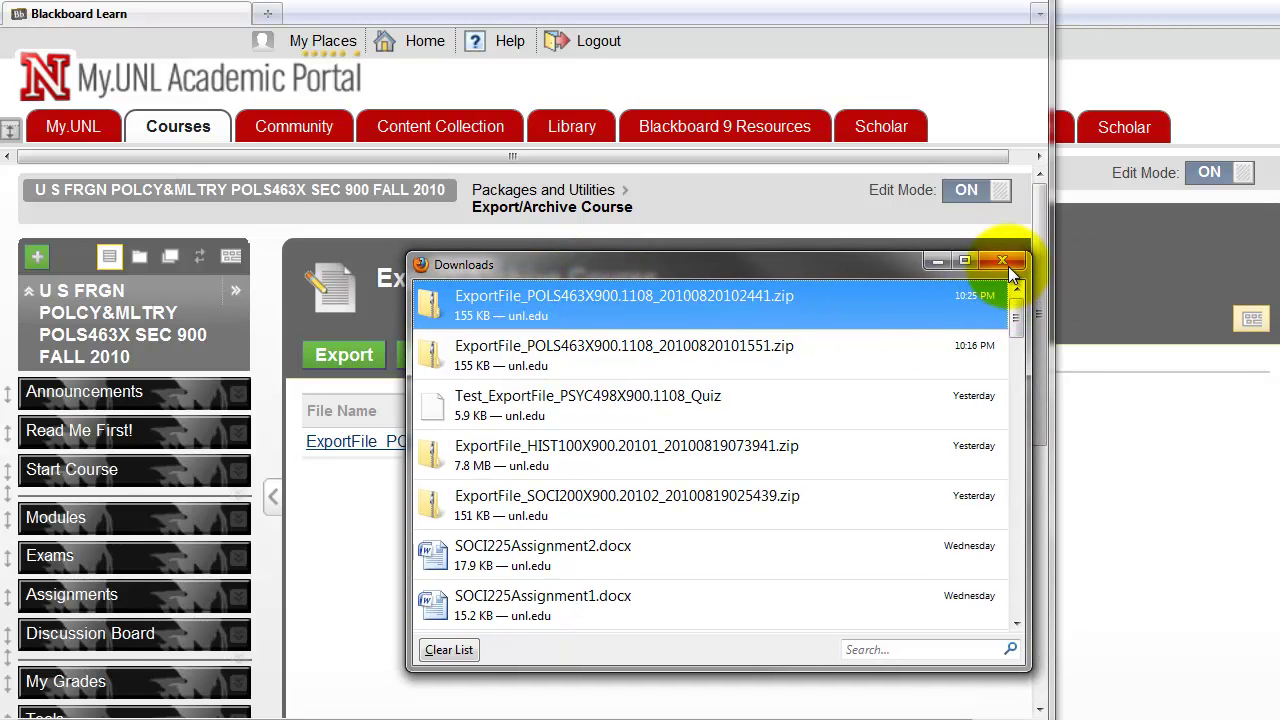
pyautogui.click(778, 206)
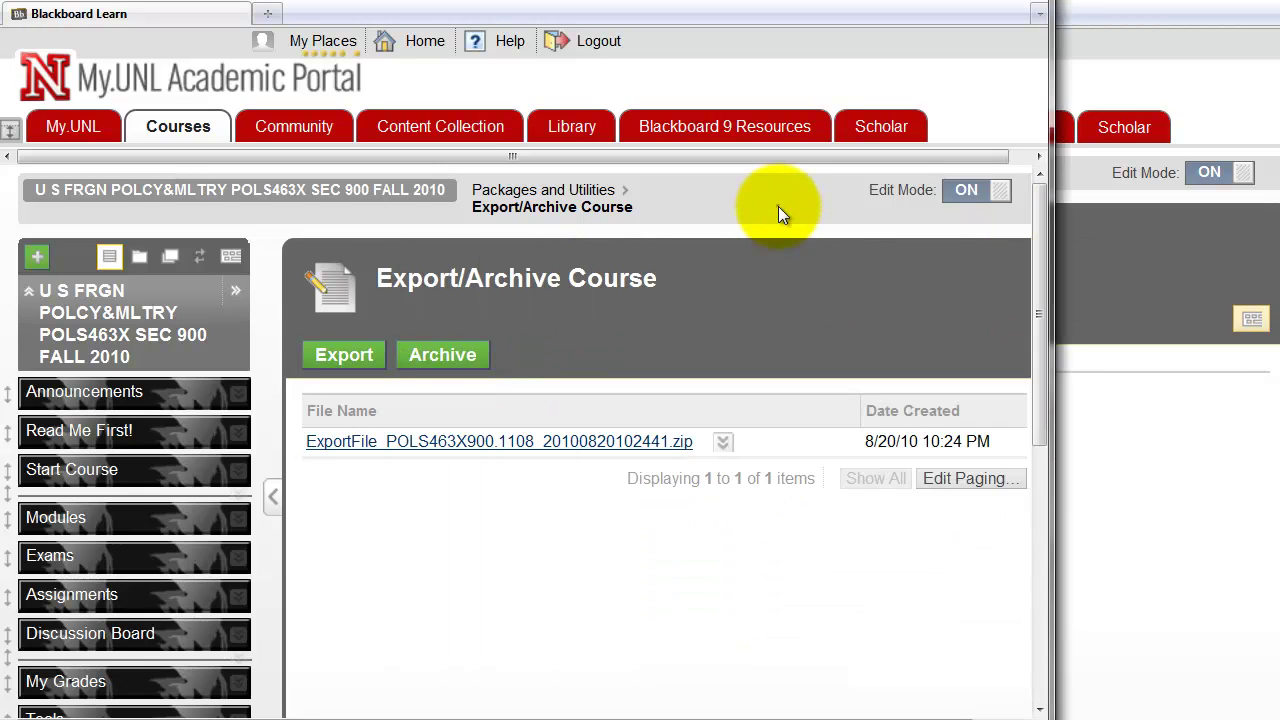
# Switch to the POLS463 SEC 700 course and open its Import Package form
pyautogui.click(1188, 251)
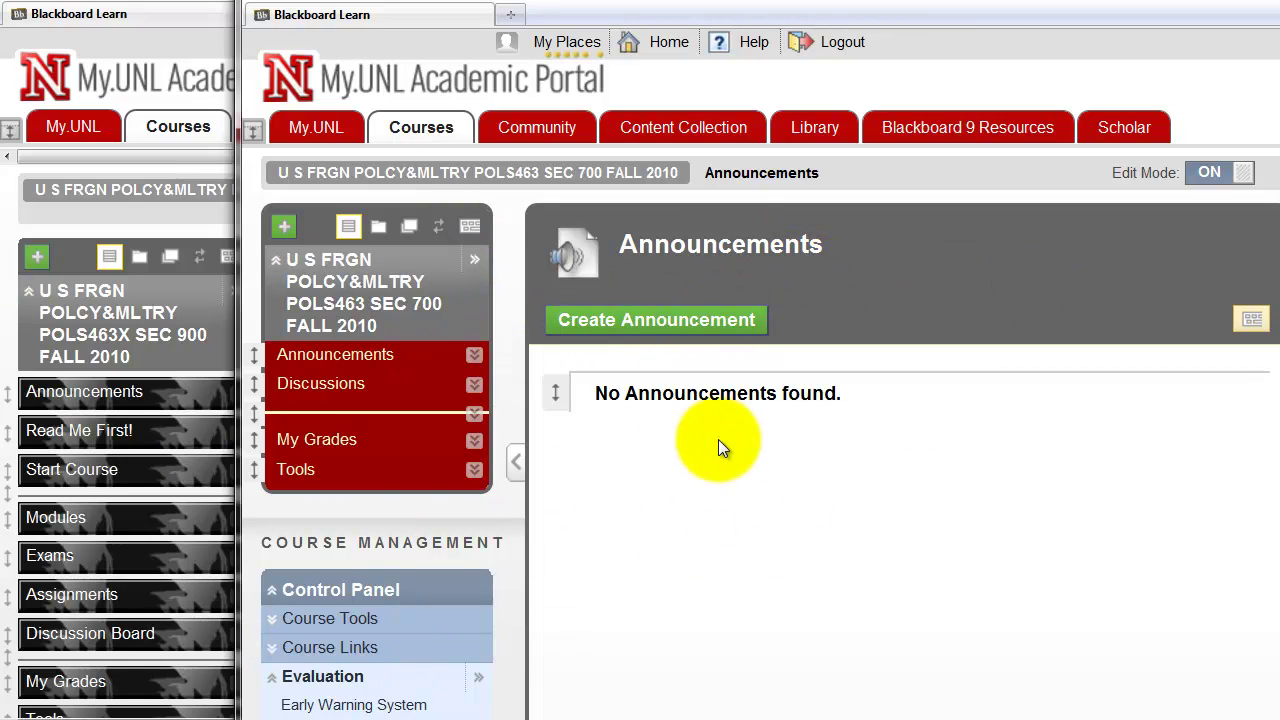
pyautogui.click(420, 680)
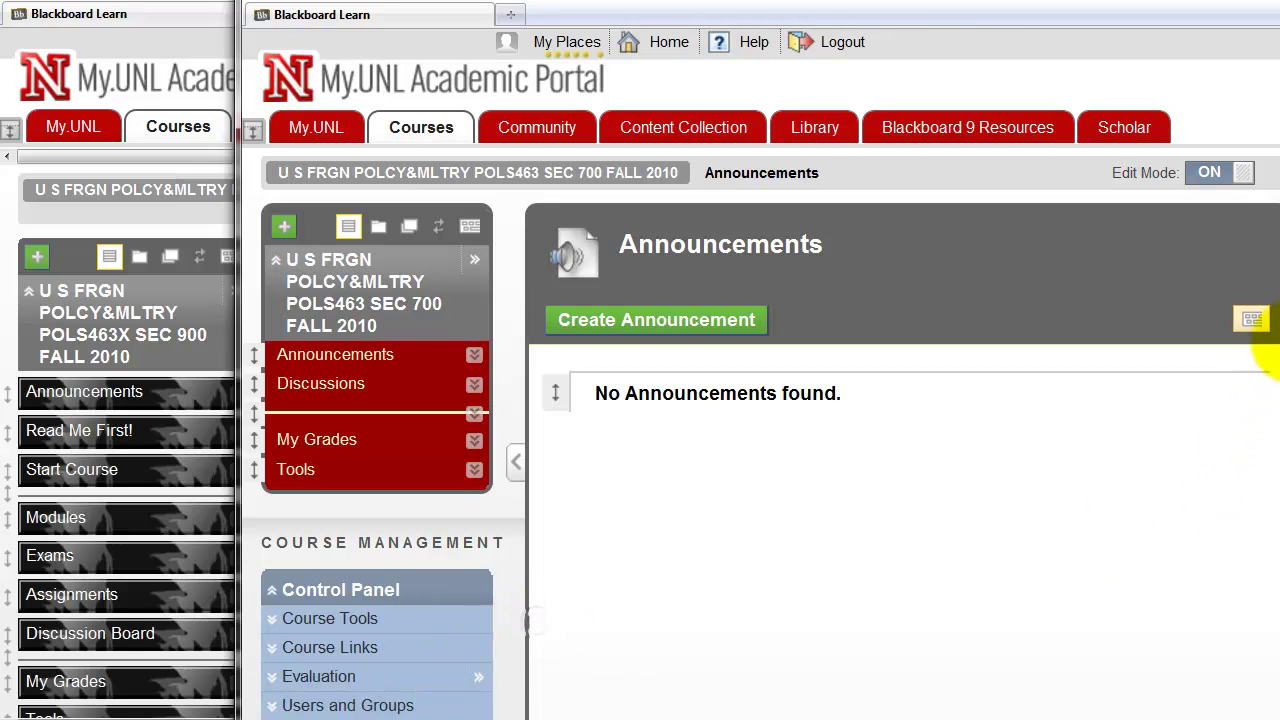
pyautogui.moveTo(1275, 300); pyautogui.dragTo(1276, 490)
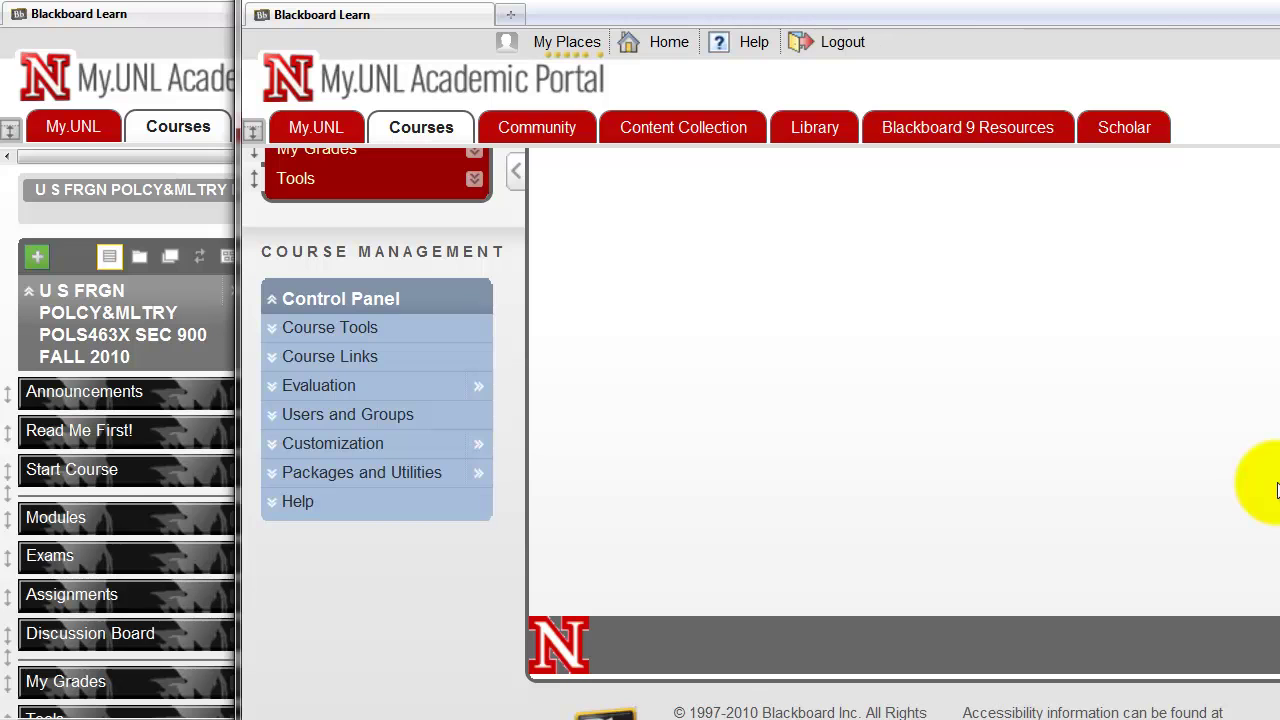
pyautogui.click(448, 474)
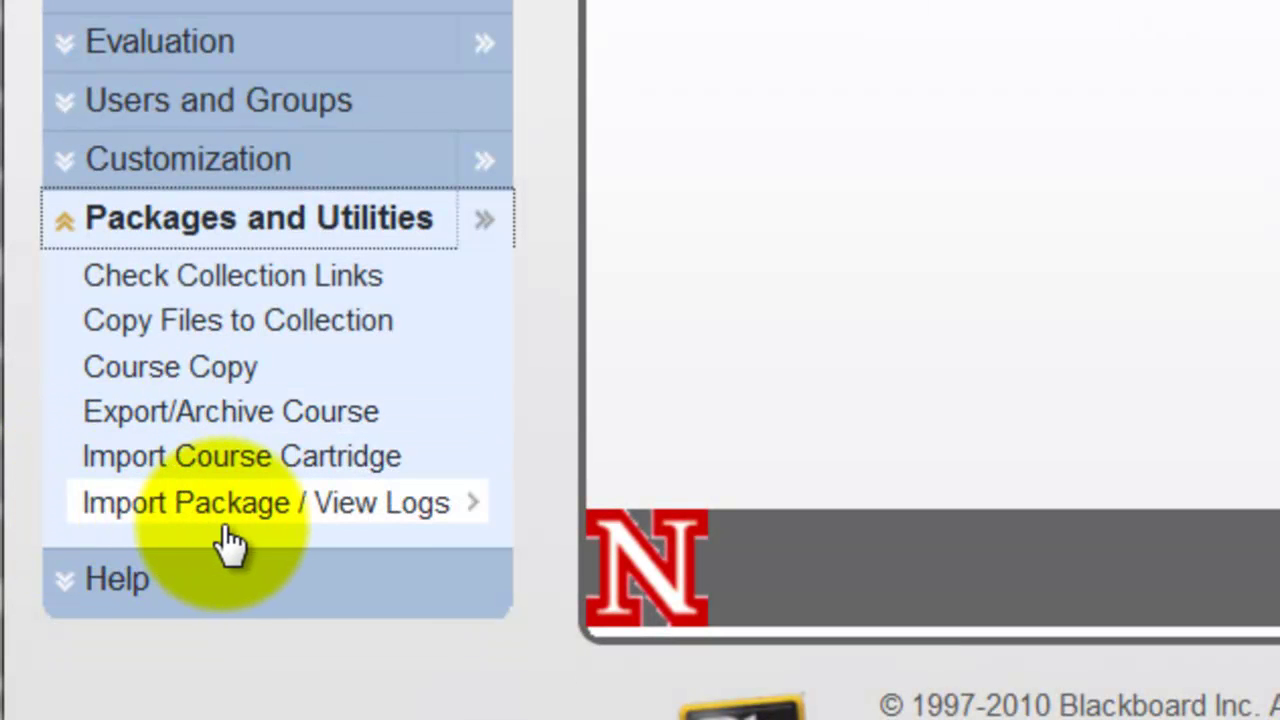
pyautogui.click(228, 528)
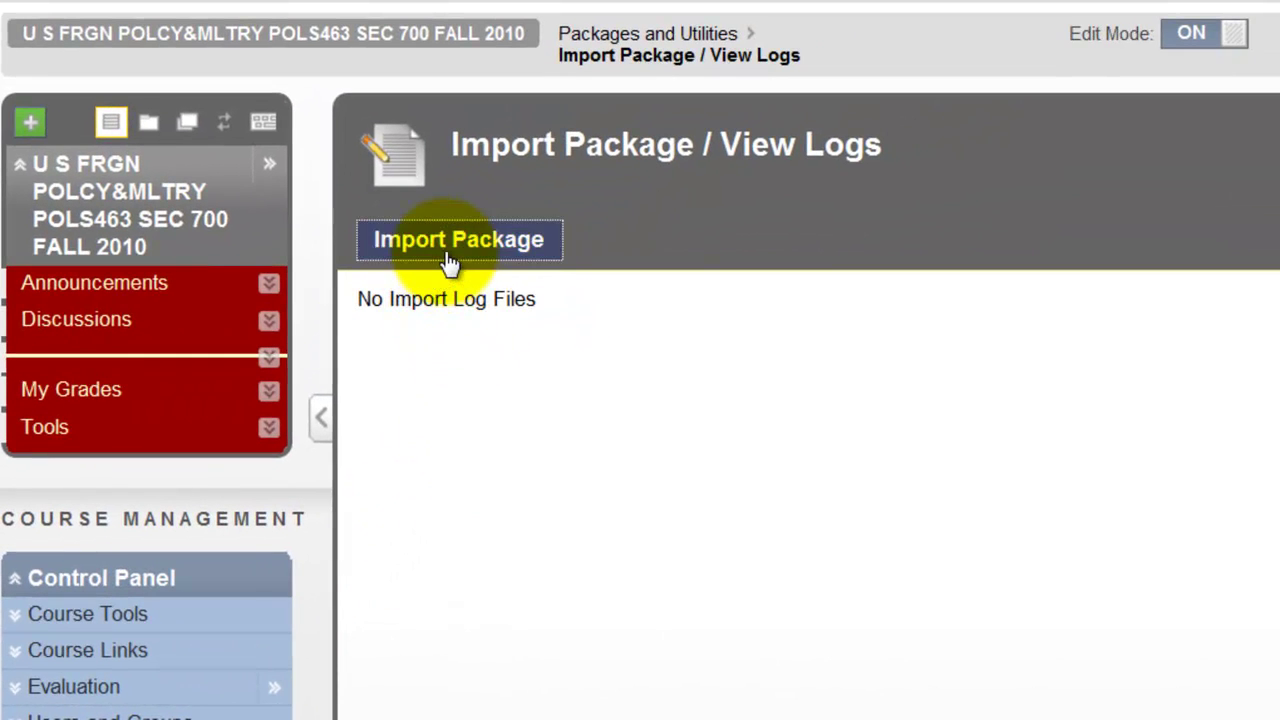
pyautogui.click(446, 251)
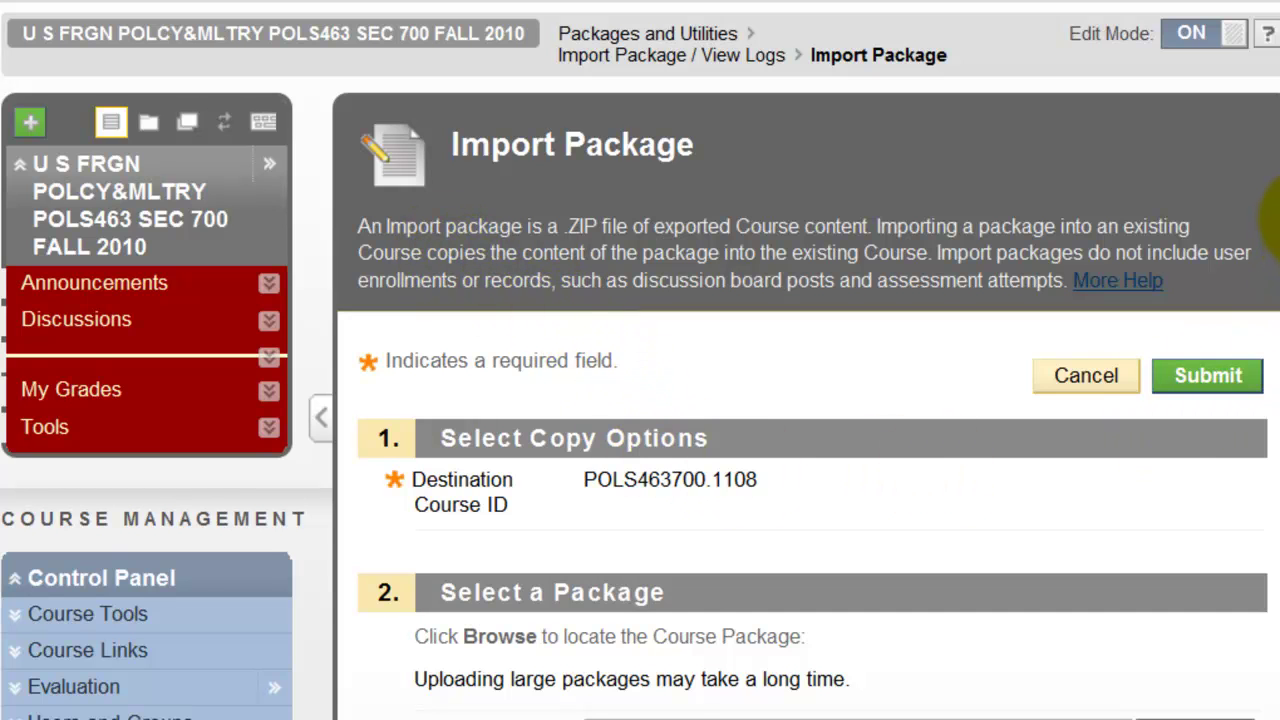
# Choose ExportFile_POLS463X900.1108_20100820101551.zip from the Downloads folder as the package to import
pyautogui.scroll(-4, 1275, 220)
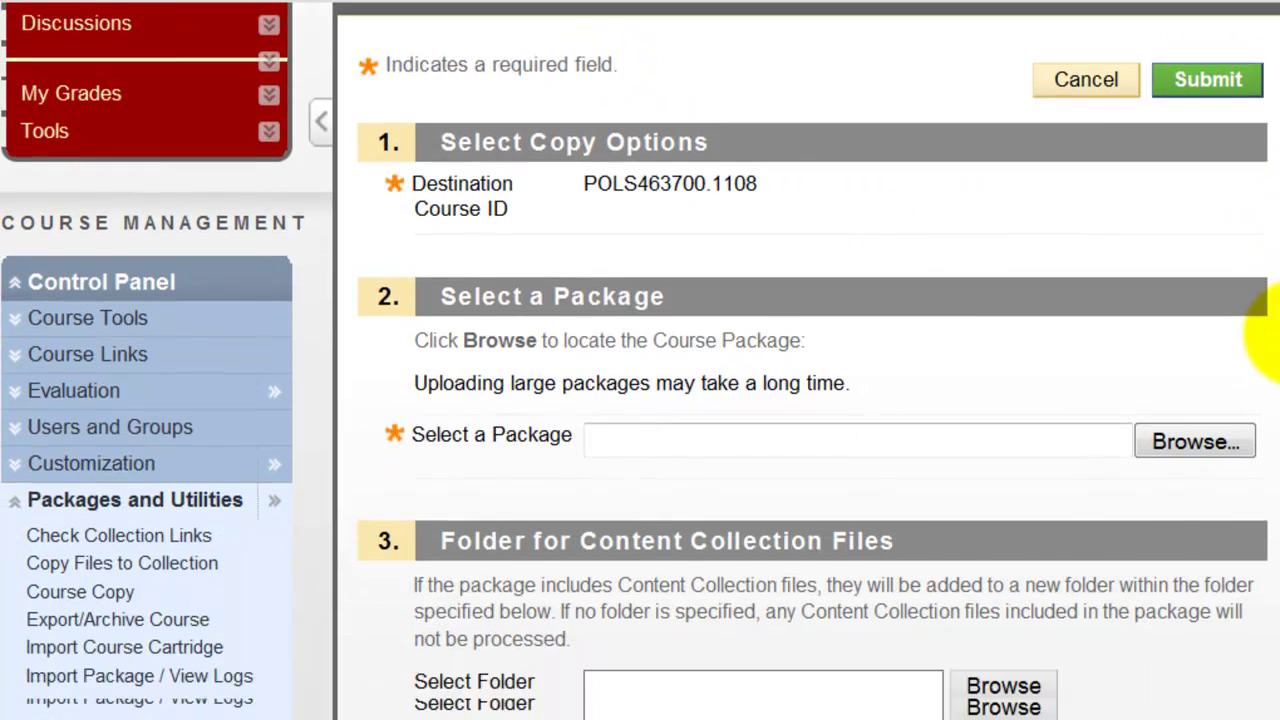
pyautogui.scroll(-2, 1265, 380)
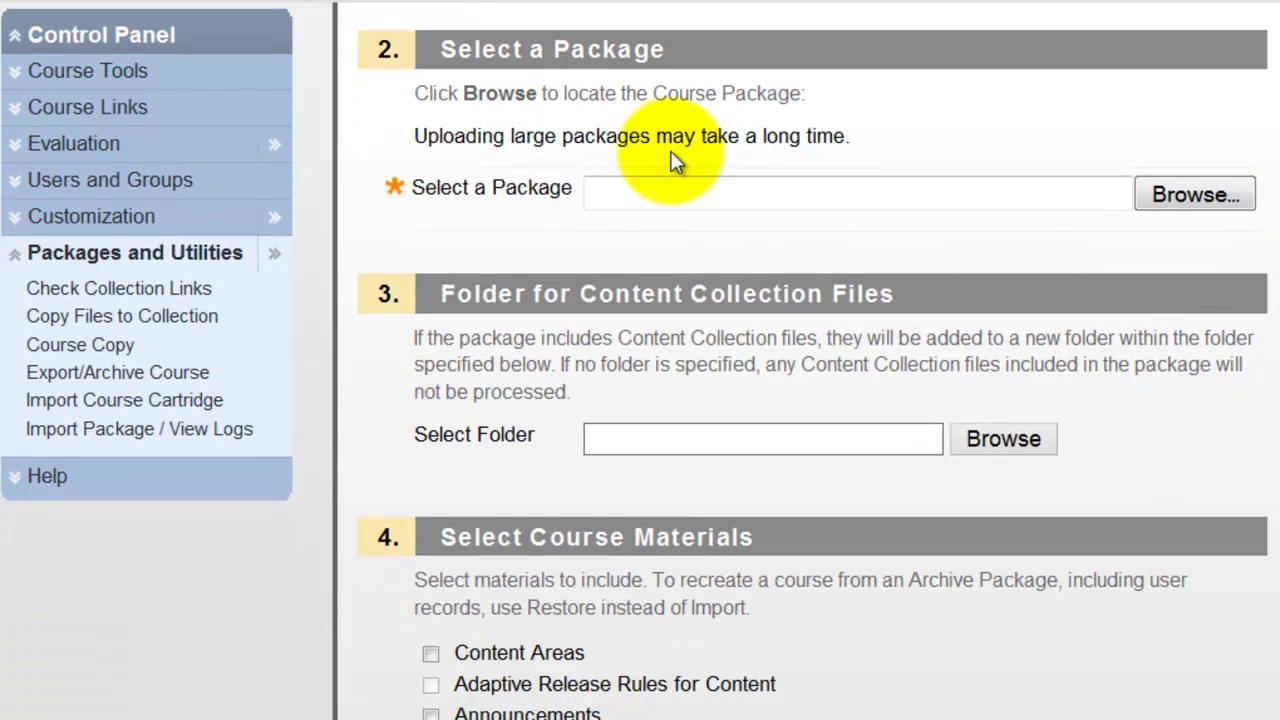
pyautogui.click(1156, 202)
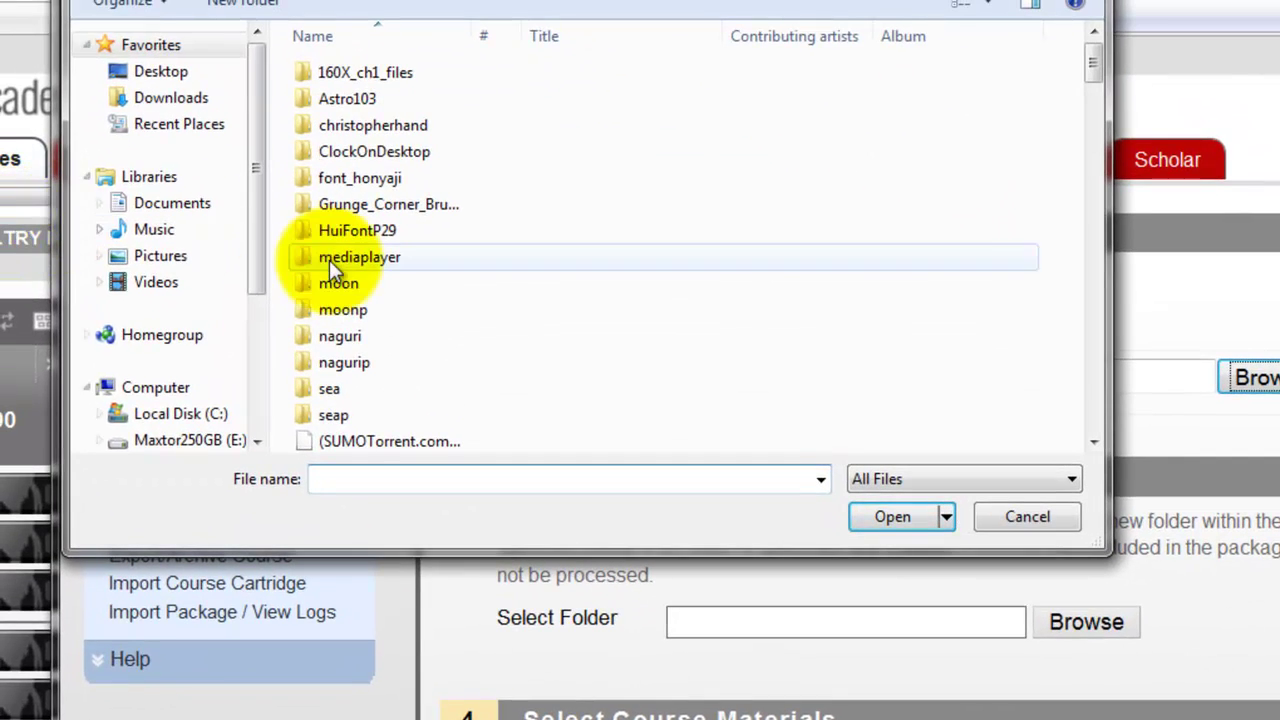
pyautogui.click(215, 100)
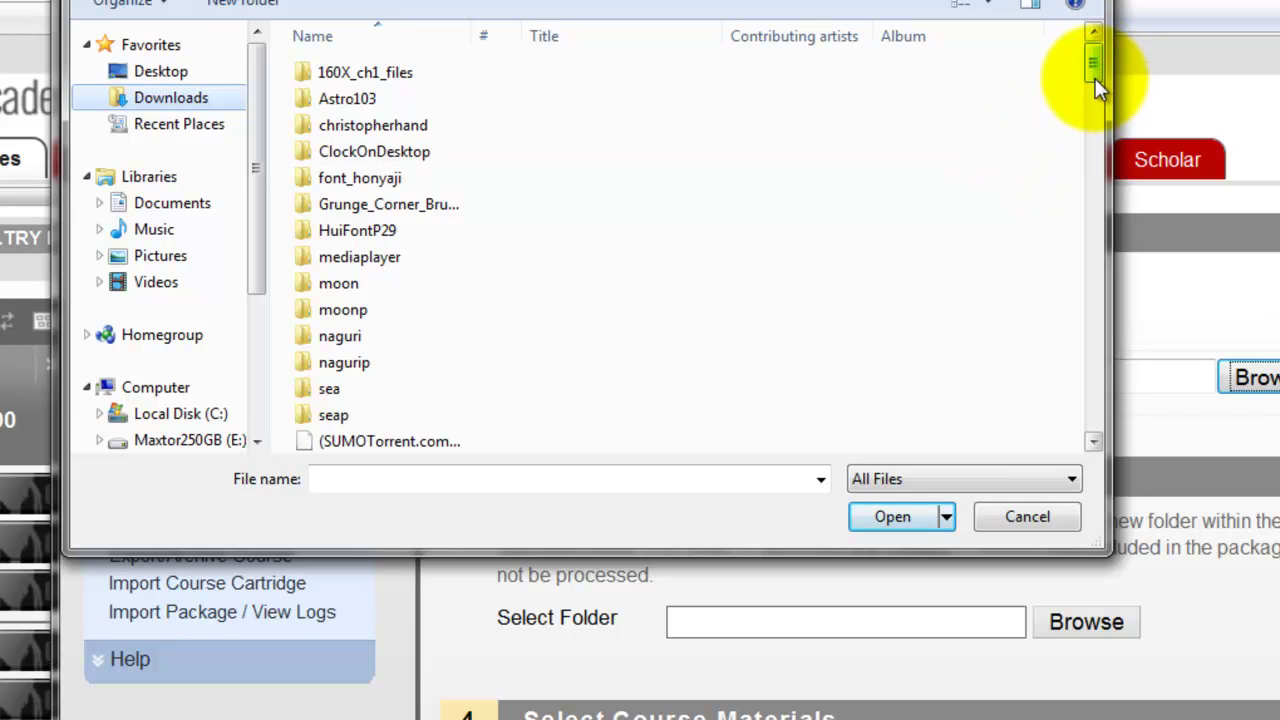
pyautogui.moveTo(1091, 70); pyautogui.dragTo(1062, 231)
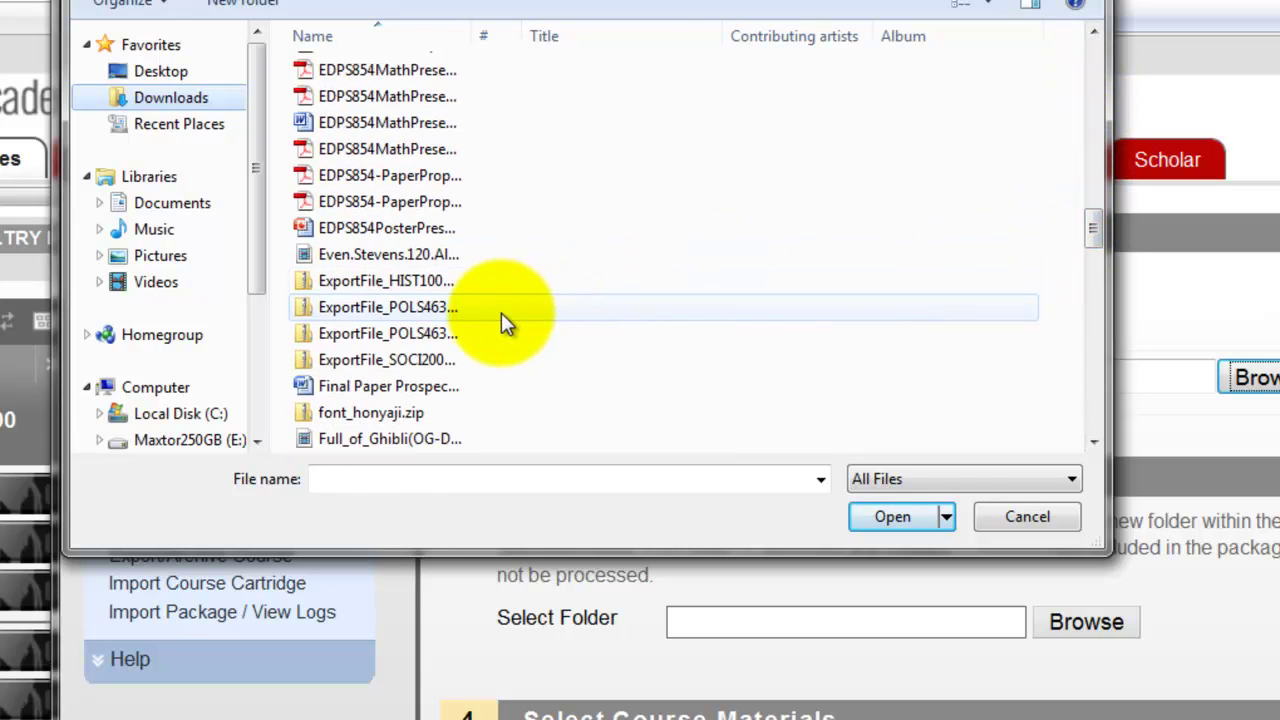
pyautogui.click(419, 307)
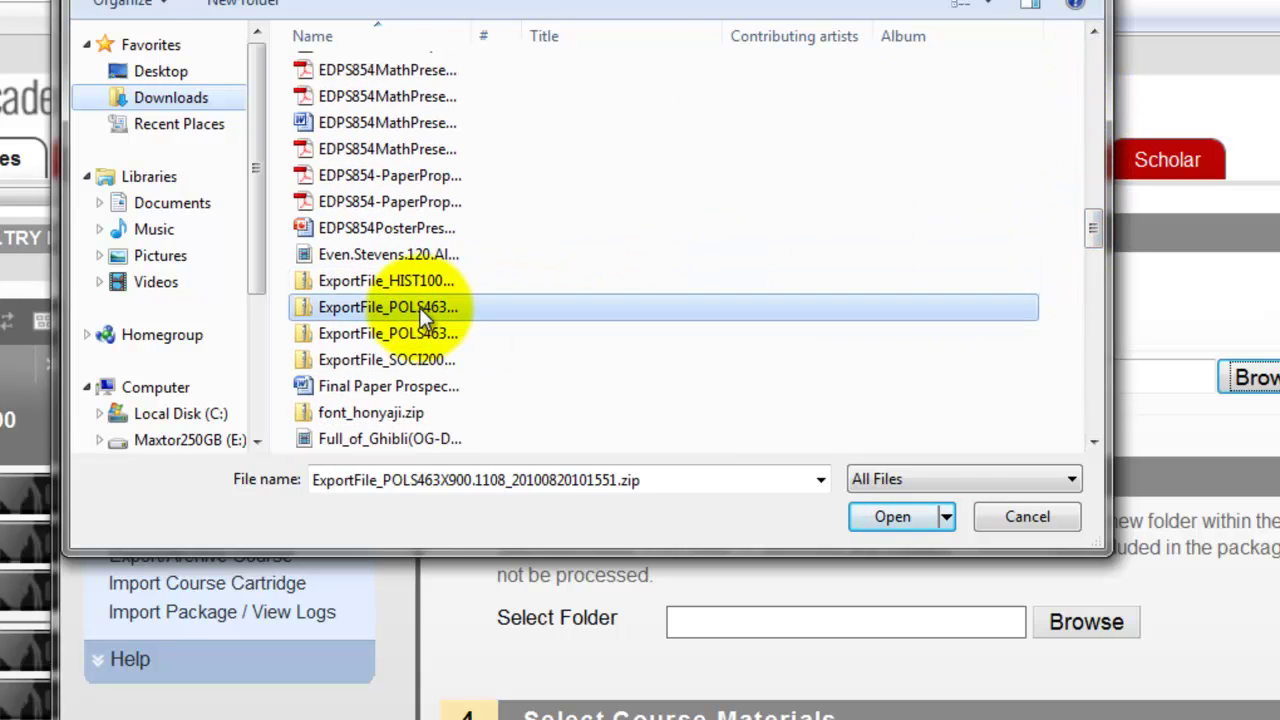
pyautogui.click(893, 518)
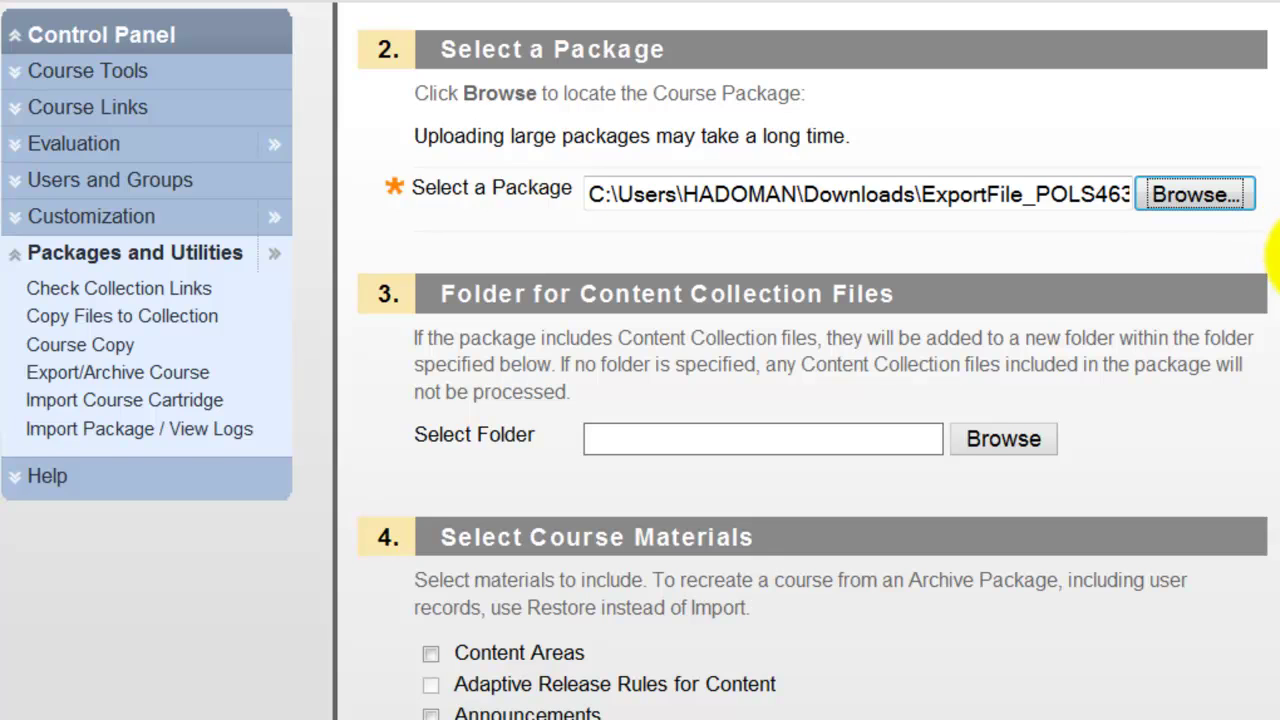
# Select Content Areas, Discussion Board and Settings as the course materials to include in the import
pyautogui.scroll(-4, 1275, 255)
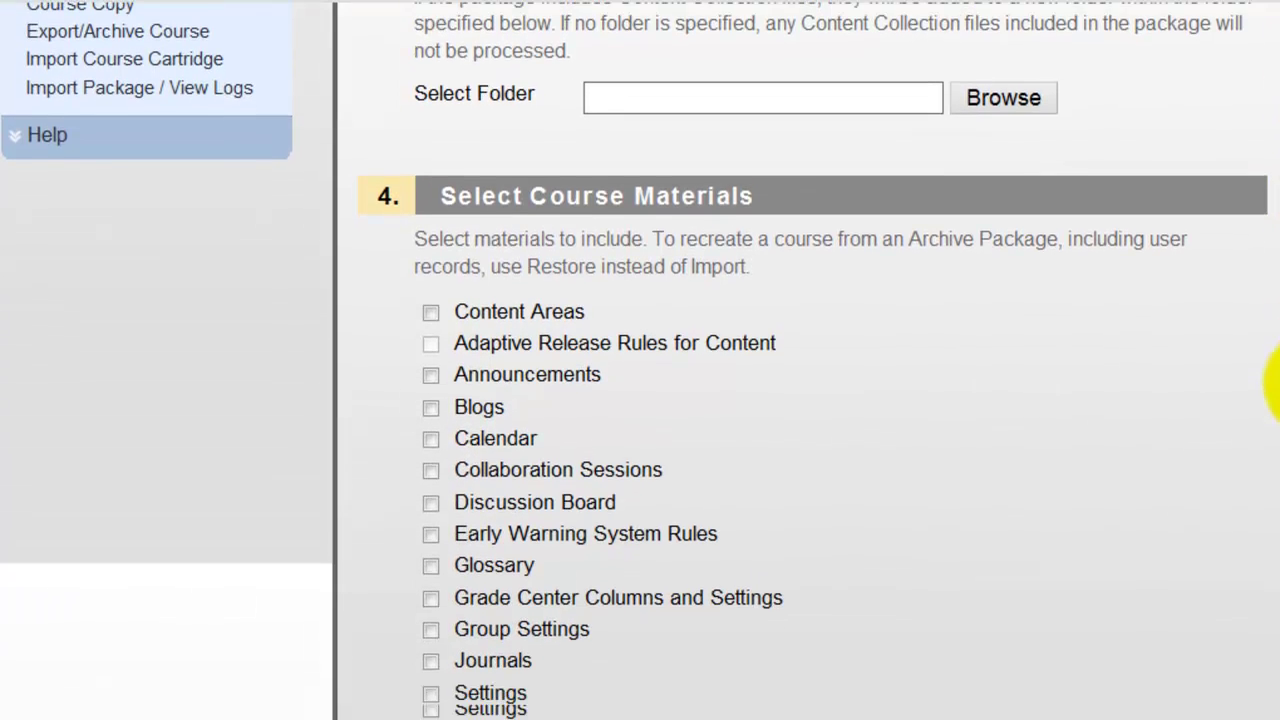
pyautogui.scroll(-2, 1275, 390)
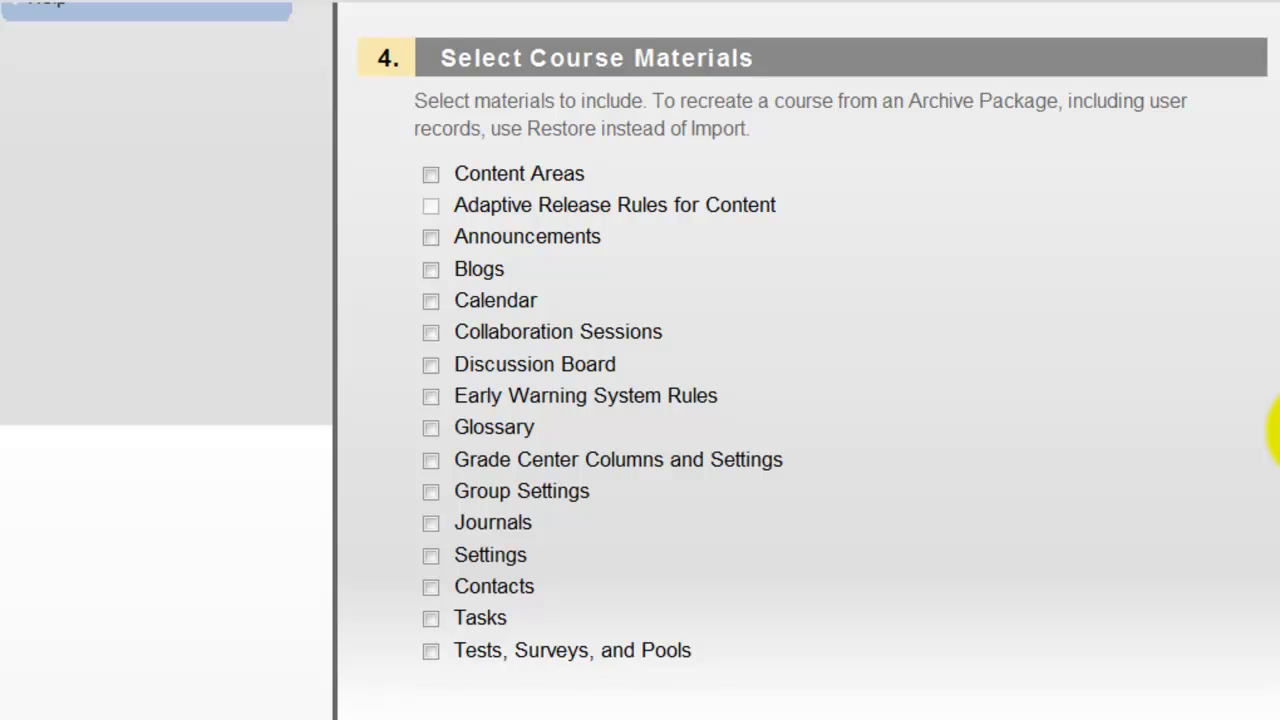
pyautogui.scroll(-1, 1275, 435)
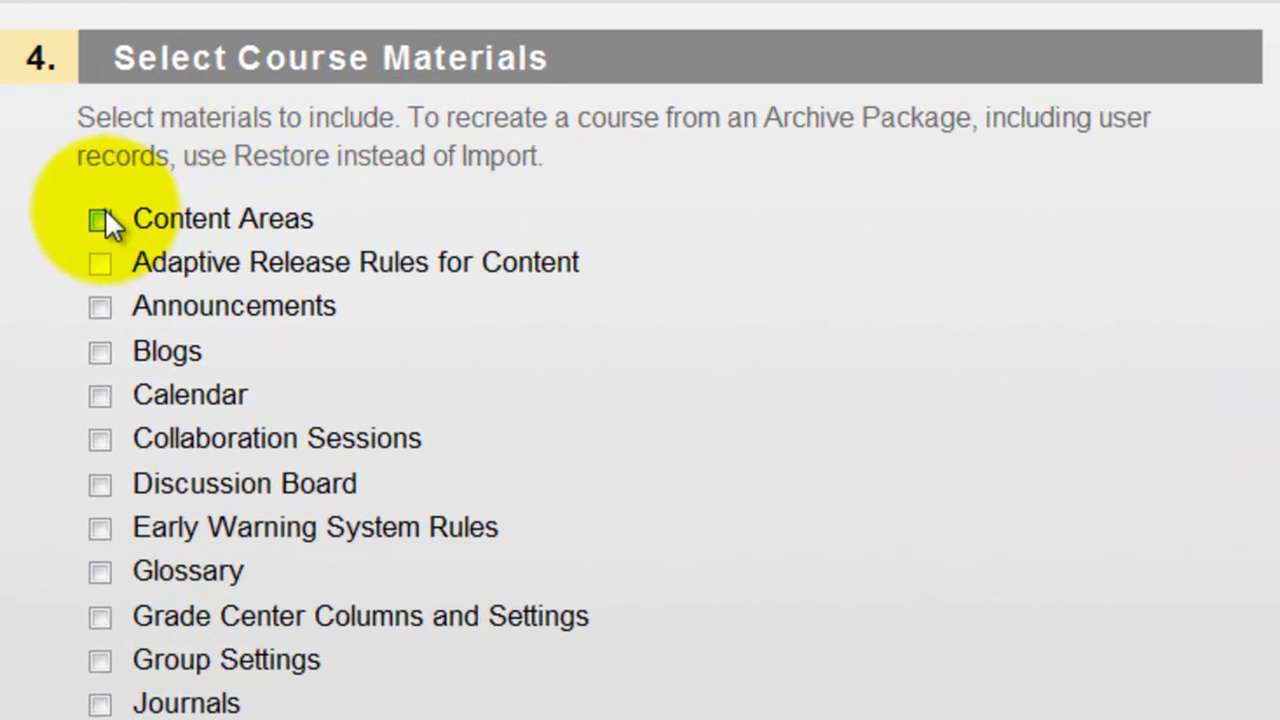
pyautogui.click(105, 210)
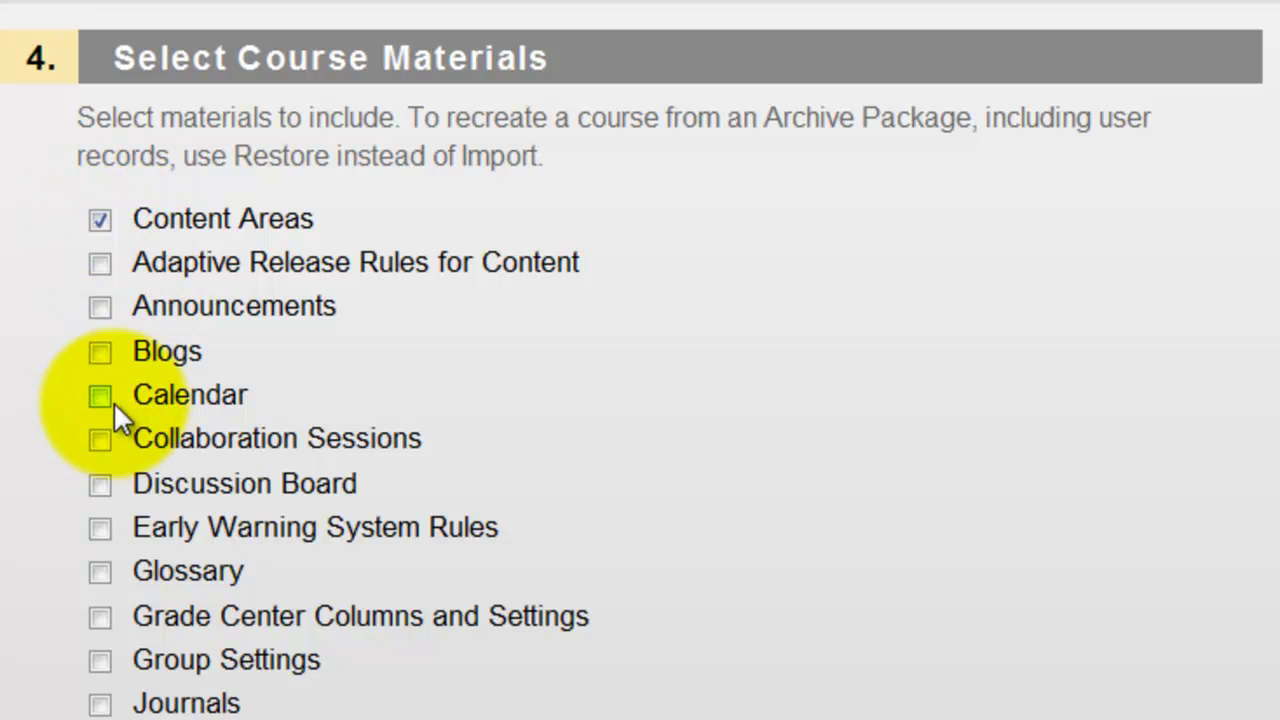
pyautogui.click(100, 484)
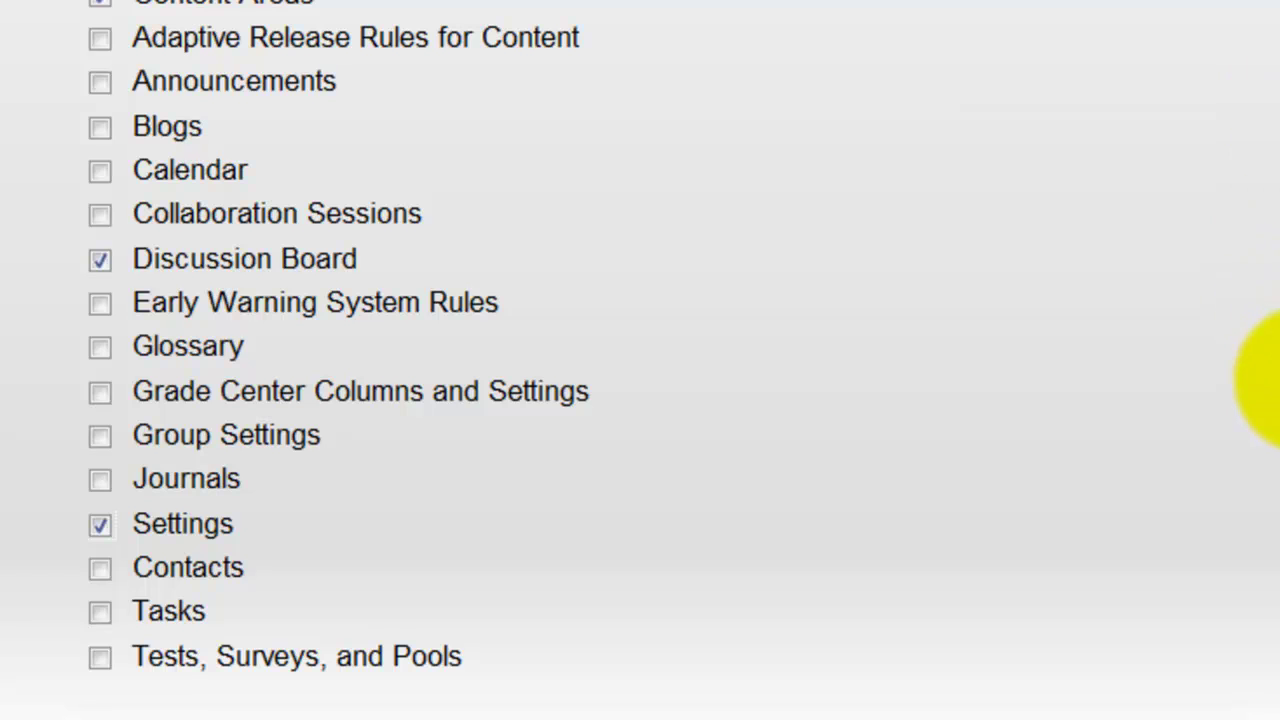
# Submit the package import into destination course POLS463700.1108
pyautogui.scroll(-1, 1258, 370)
pyautogui.scroll(5, 1262, 350)
pyautogui.scroll(5, 1270, 320)
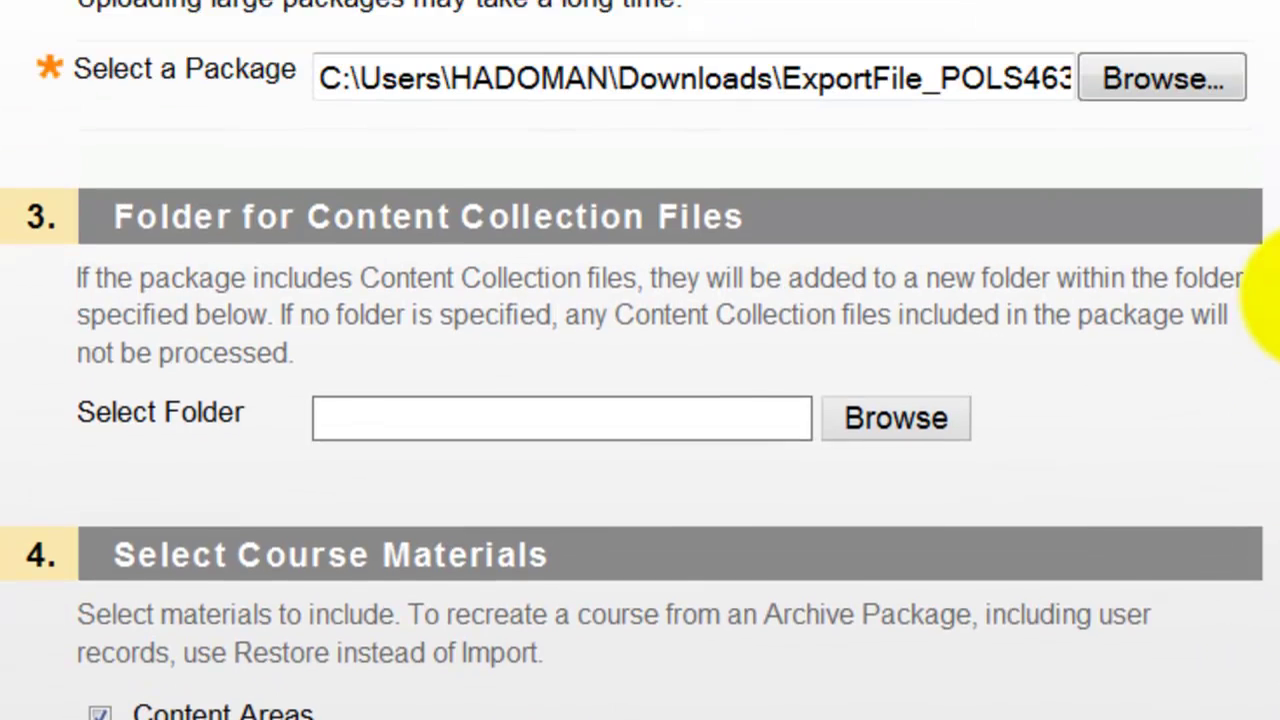
pyautogui.scroll(1, 1262, 112)
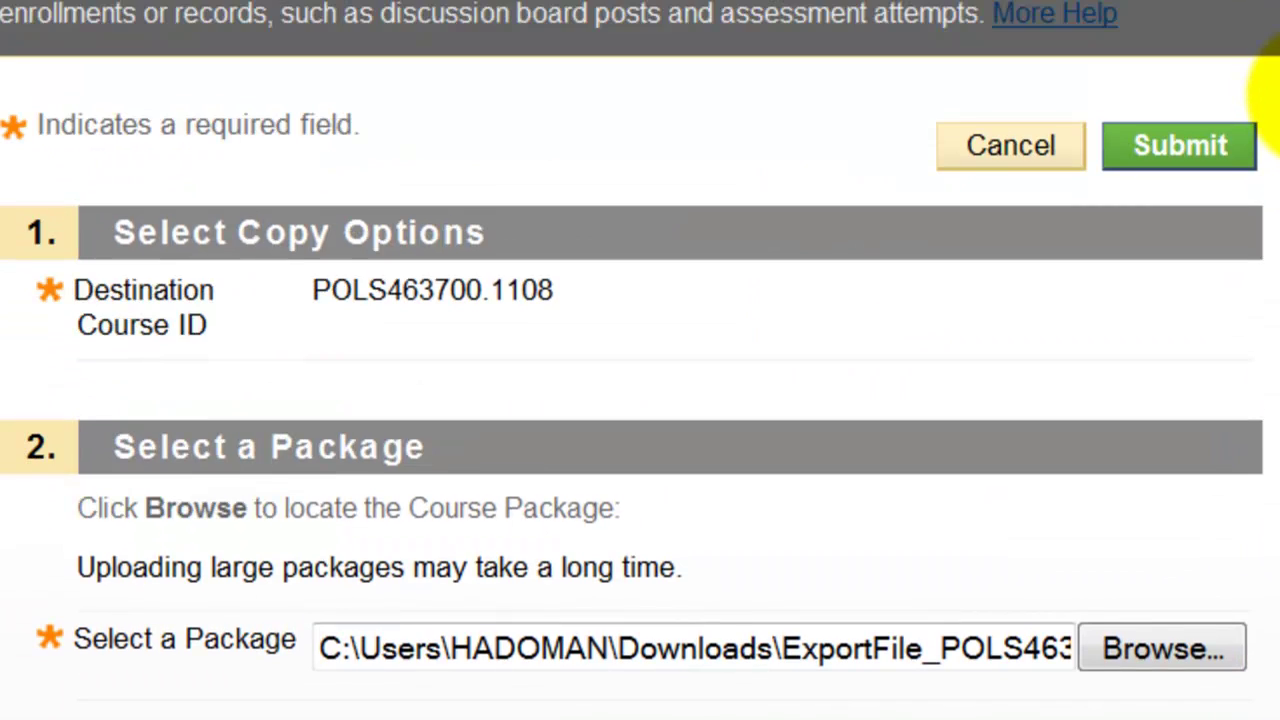
pyautogui.click(1168, 146)
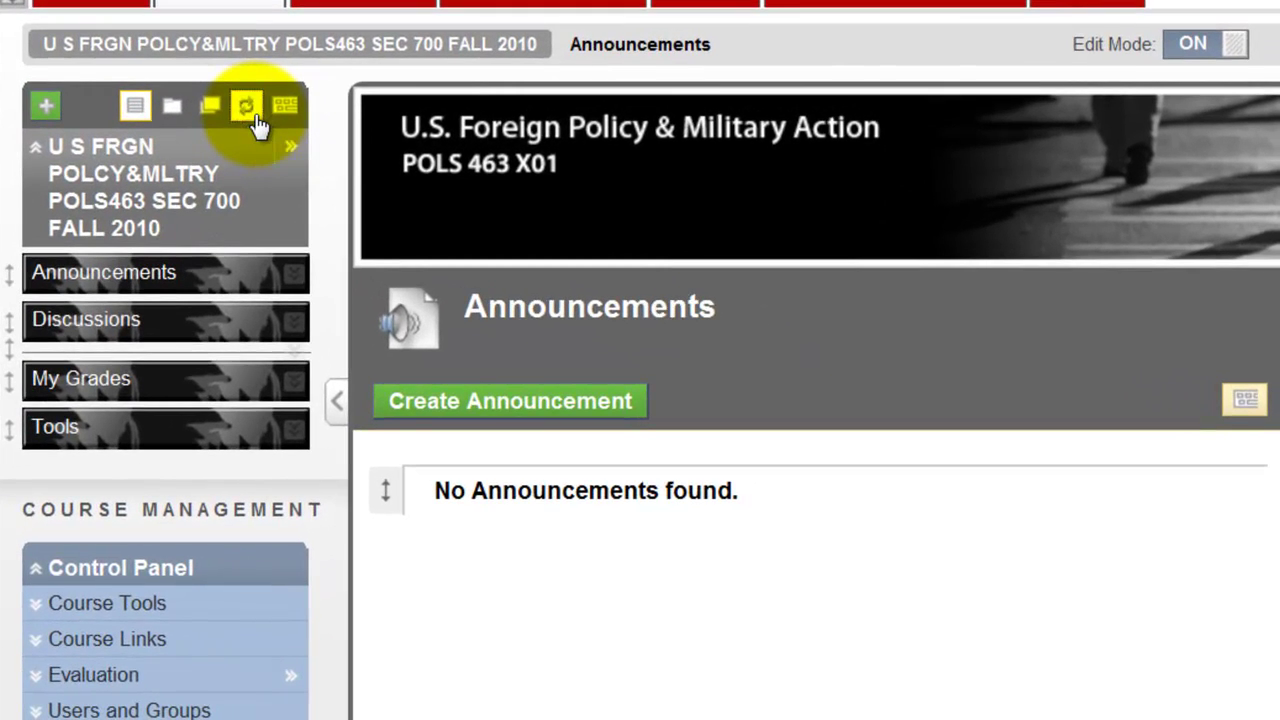
# Refresh the POLS463 SEC 700 course menu and move its Start Course entry directly below Discussions
pyautogui.click(255, 114)
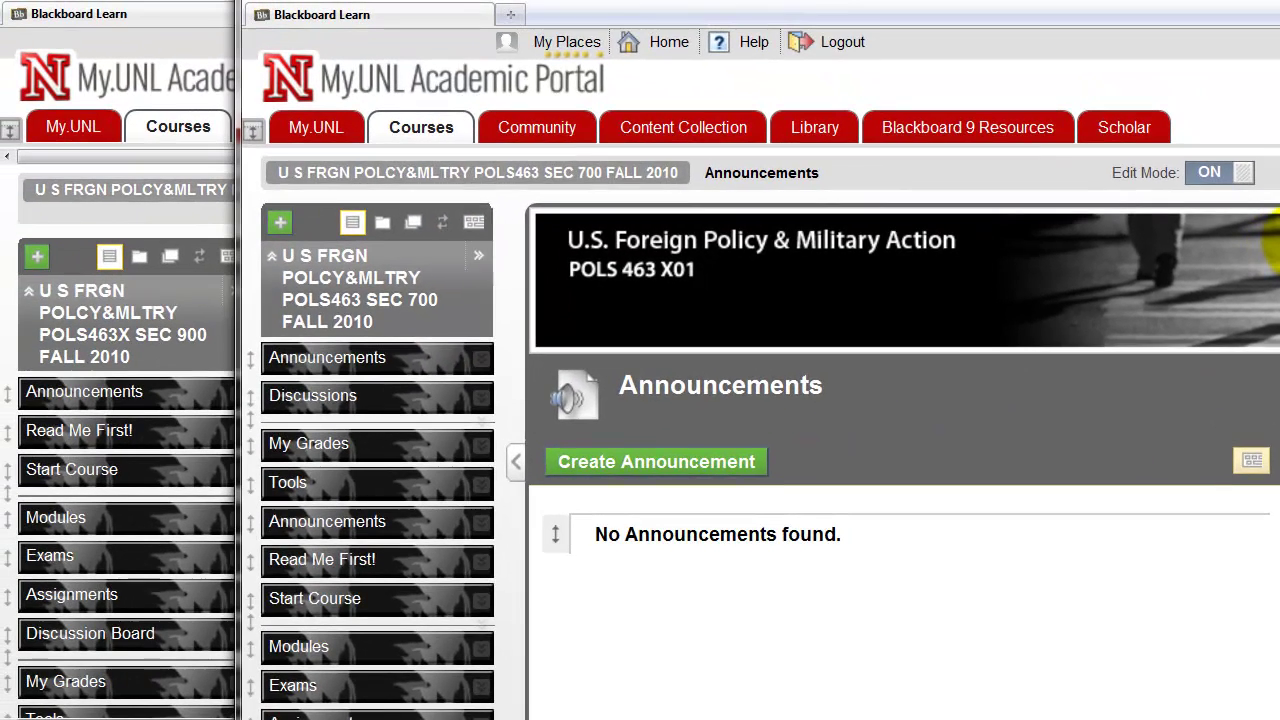
pyautogui.scroll(-4, 1272, 300)
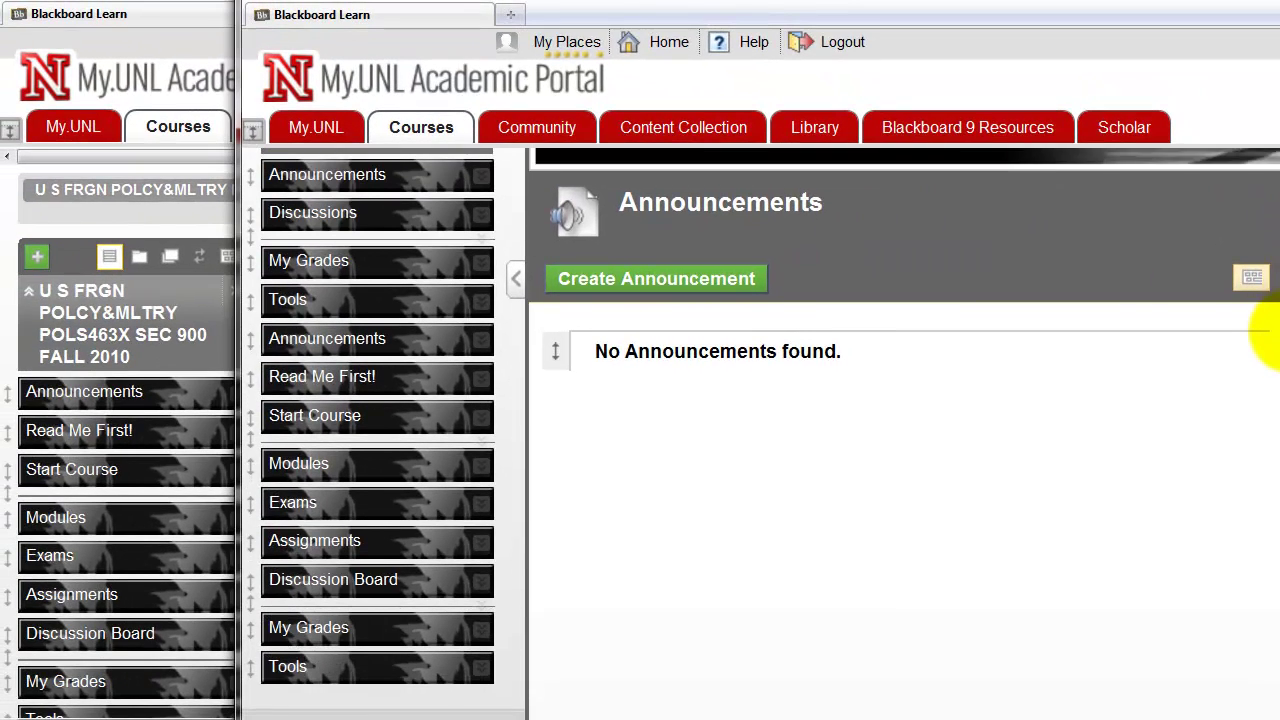
pyautogui.scroll(-1, 1272, 340)
pyautogui.scroll(2, 1272, 340)
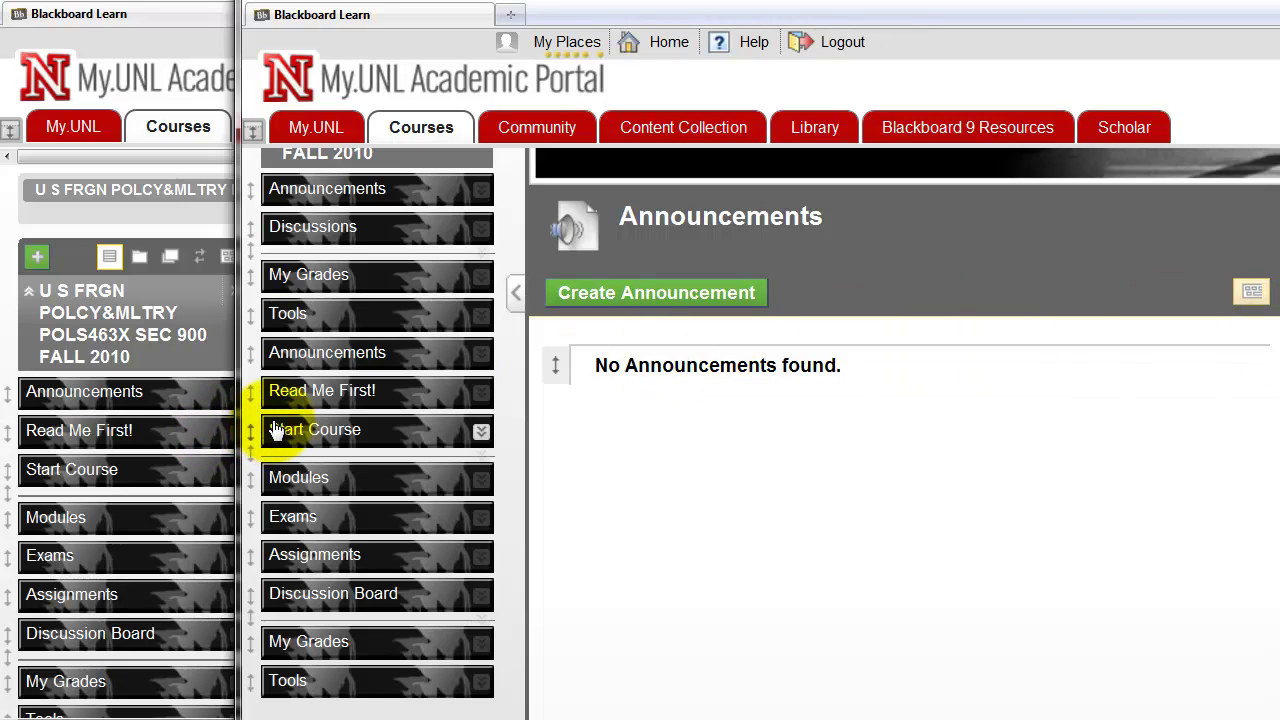
pyautogui.moveTo(255, 429); pyautogui.dragTo(262, 236)
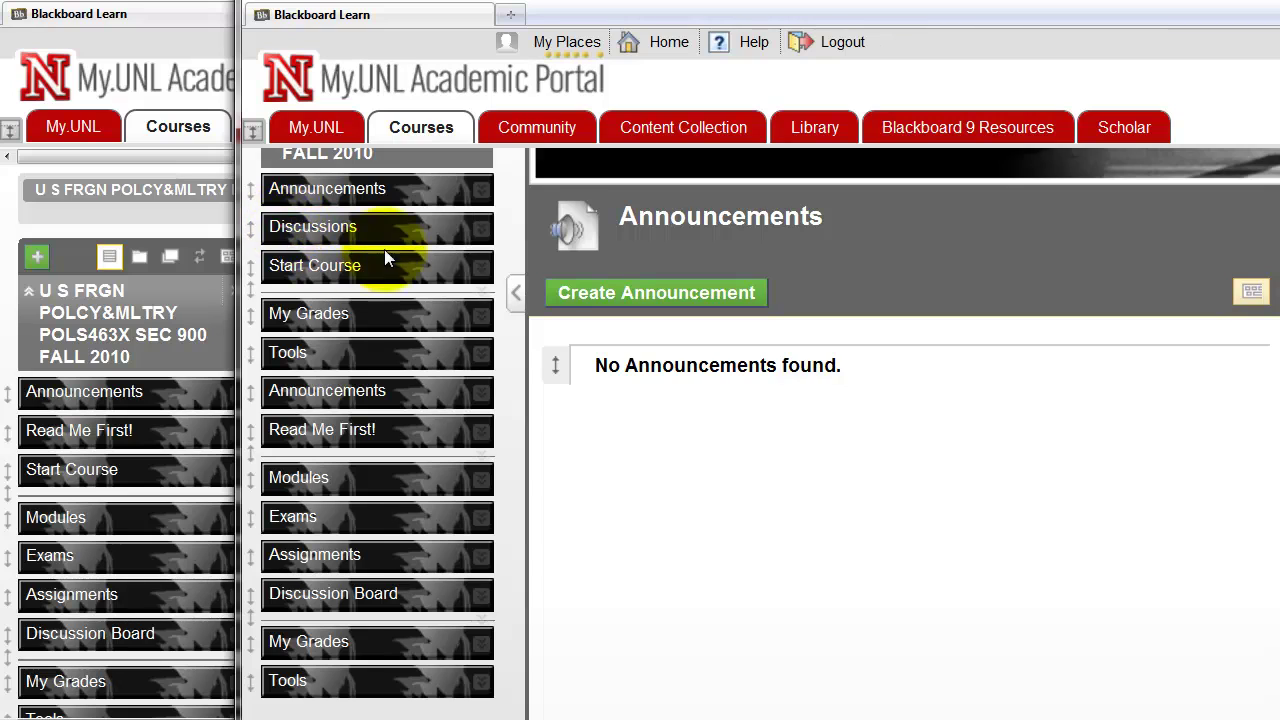
pyautogui.scroll(4, 394, 249)
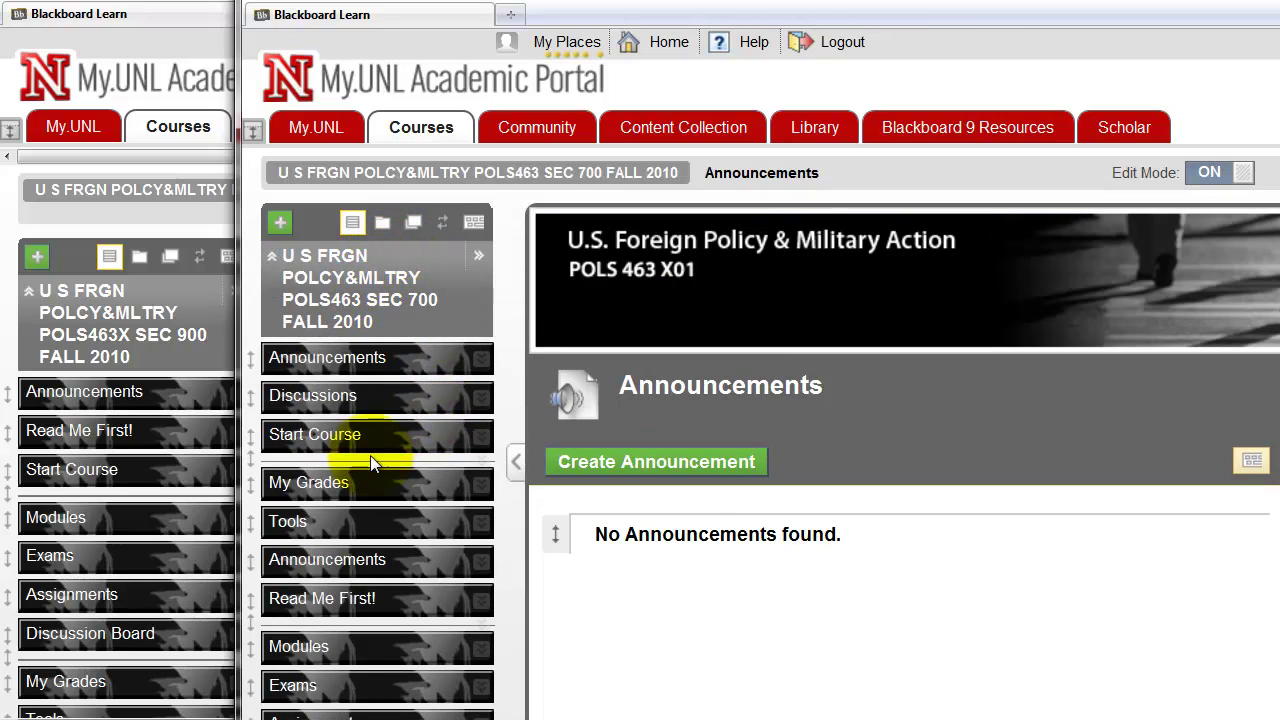